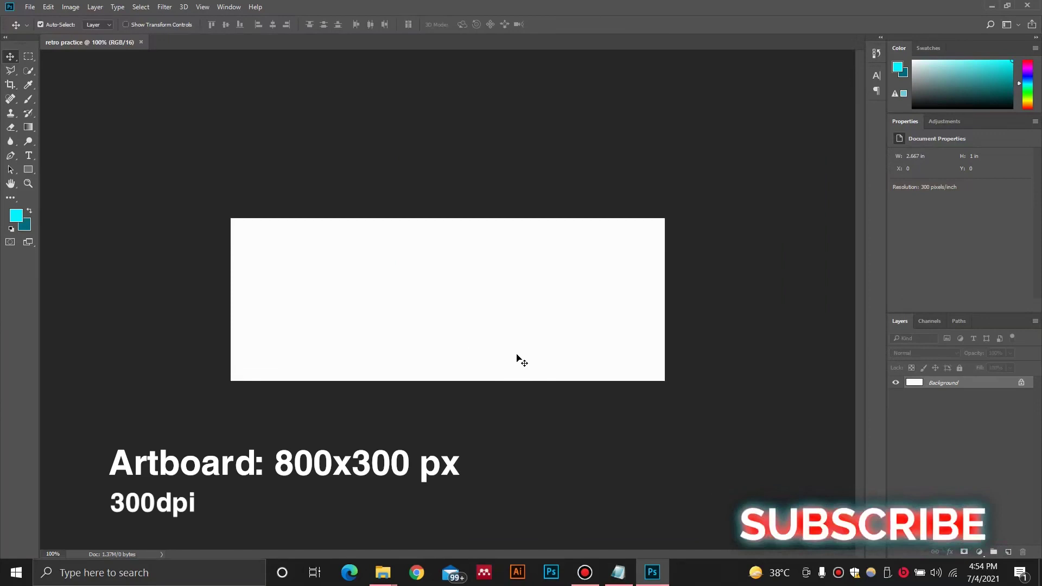
Draw a large 678x206 px cyan rectangle shape across the canvas with the Rectangle Tool.
{"action": "left_click", "coordinate": [29, 172]}
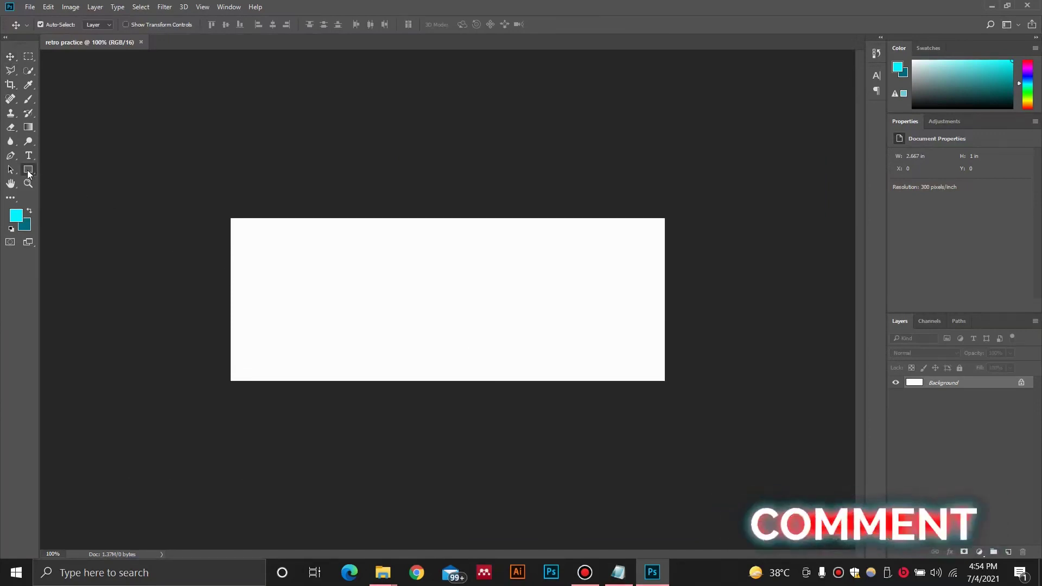
{"action": "left_click", "coordinate": [64, 169]}
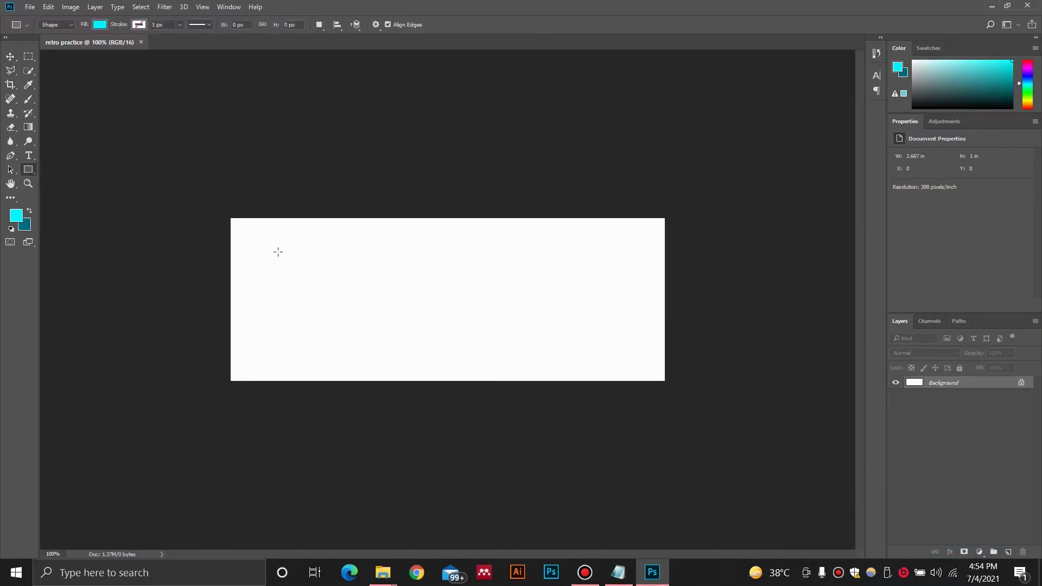
{"action": "left_click_drag", "start_coordinate": [259, 240], "coordinate": [632, 352]}
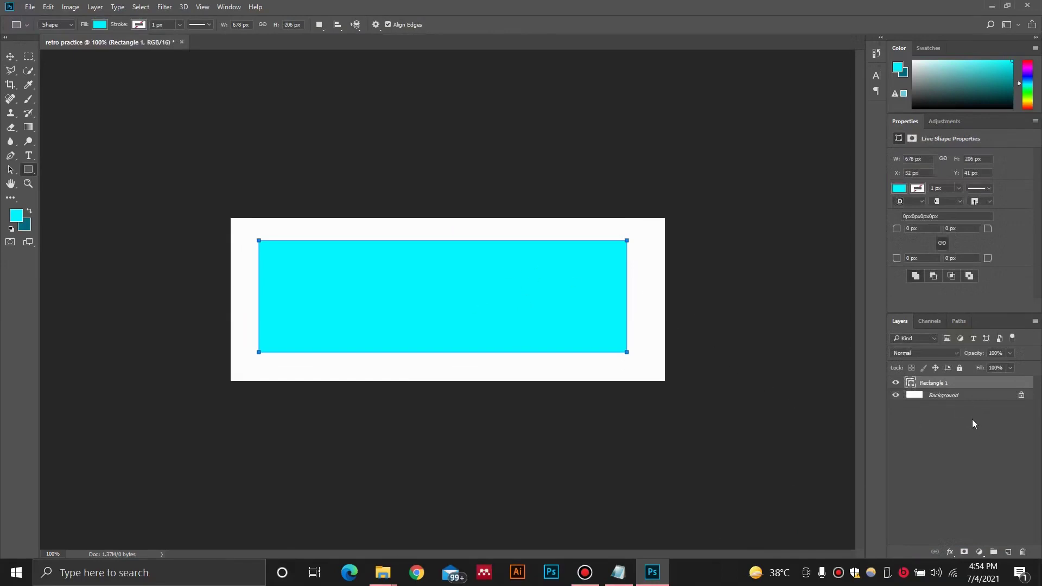
Add a Gradient Overlay to Rectangle 1 with a 45° angle.
{"action": "double_click", "coordinate": [971, 381]}
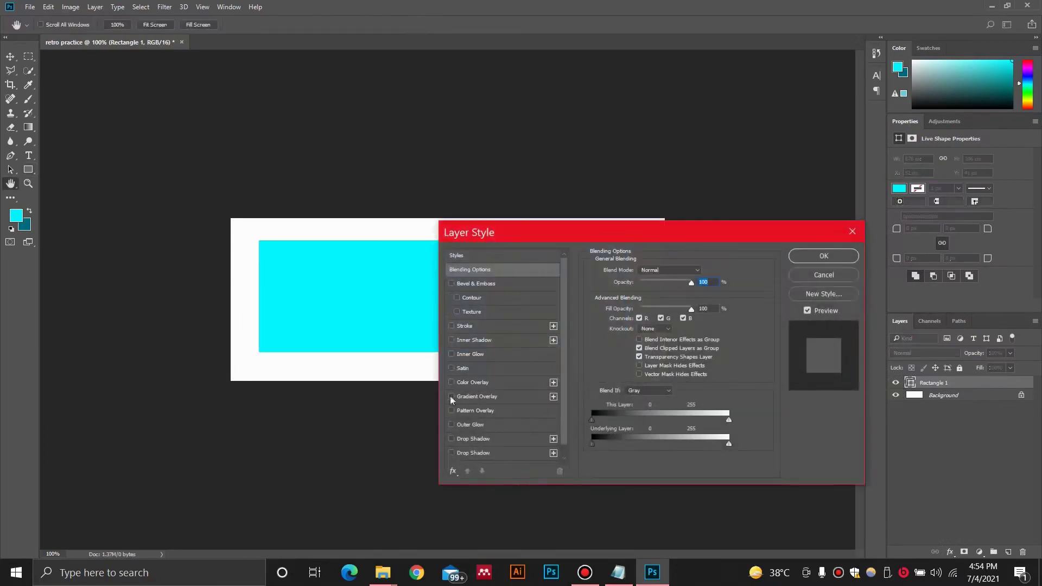
{"action": "left_click", "coordinate": [452, 397]}
{"action": "left_click", "coordinate": [477, 397]}
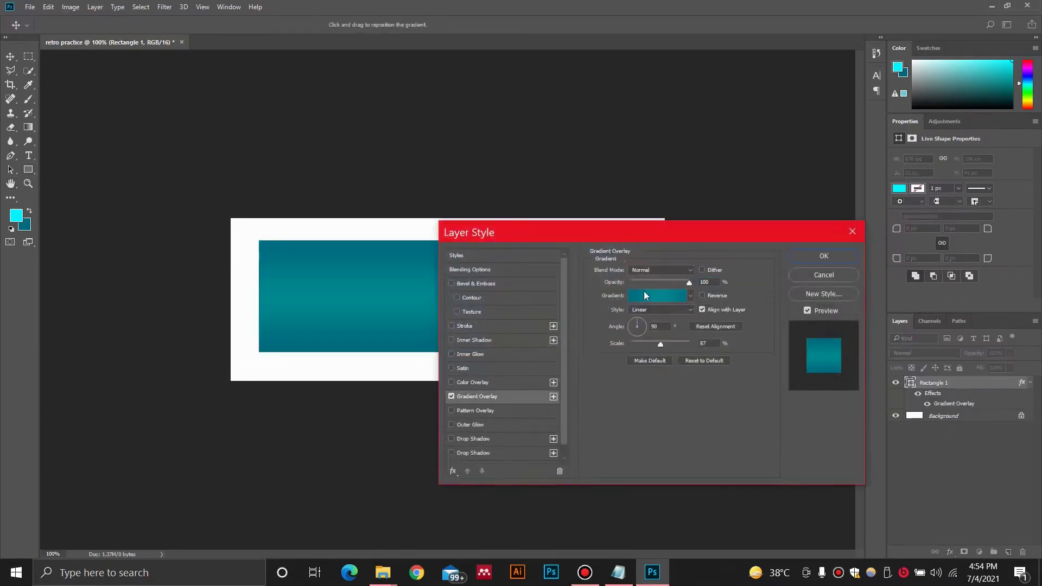
{"action": "left_click", "coordinate": [646, 326]}
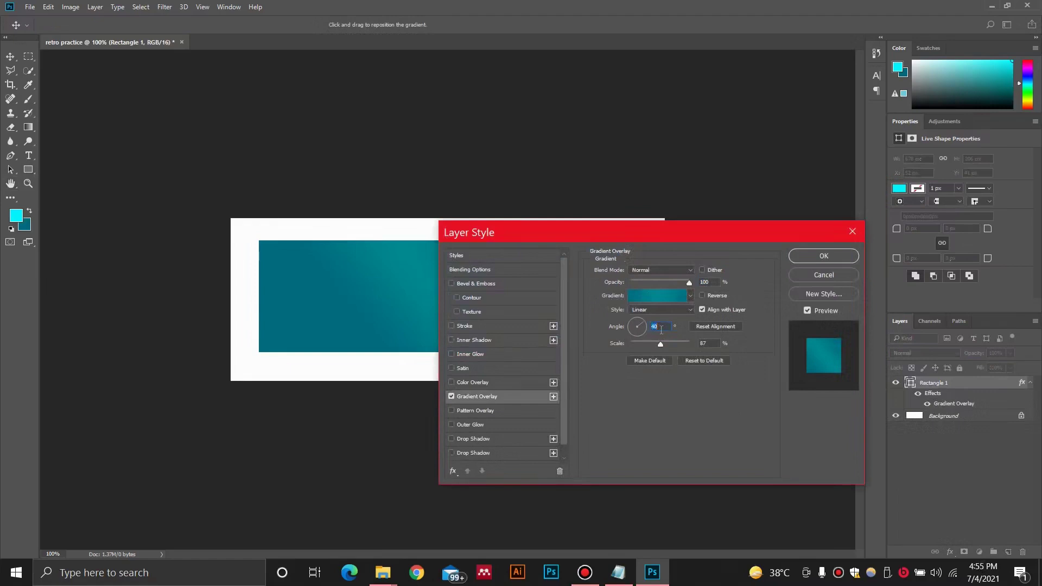
{"action": "type", "text": "45"}
Make the gradient's left stop near-black and raise the gradient scale from 87 to 122.
{"action": "left_click", "coordinate": [663, 294]}
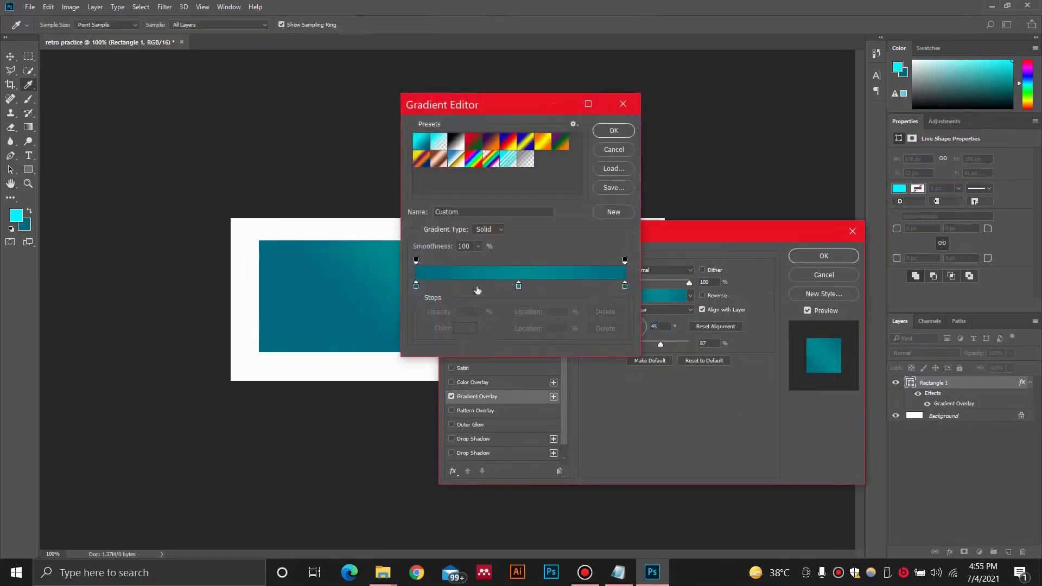
{"action": "left_click", "coordinate": [416, 286]}
{"action": "left_click", "coordinate": [465, 328]}
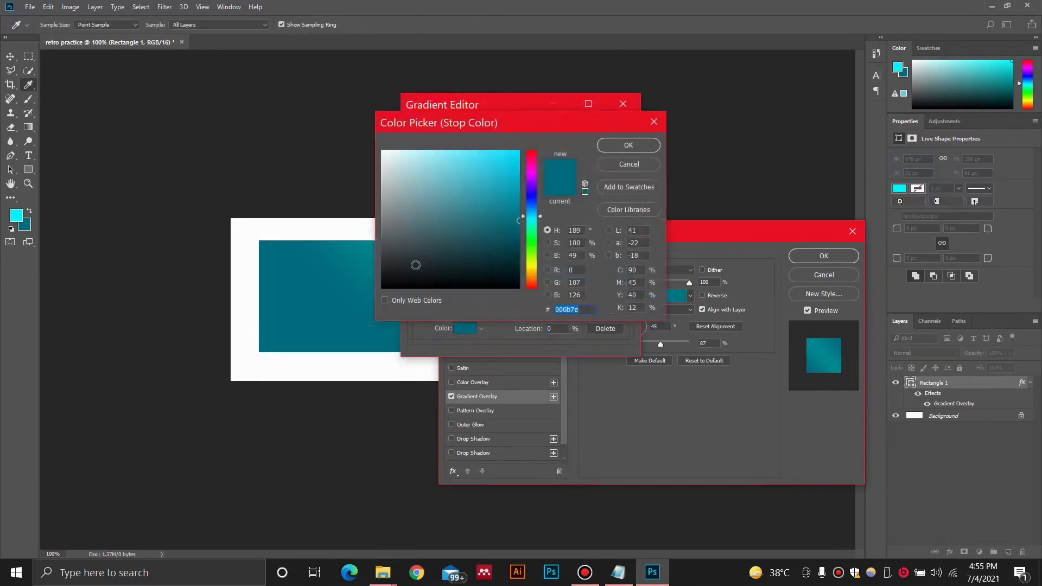
{"action": "left_click_drag", "start_coordinate": [415, 266], "coordinate": [373, 294]}
{"action": "left_click", "coordinate": [629, 145]}
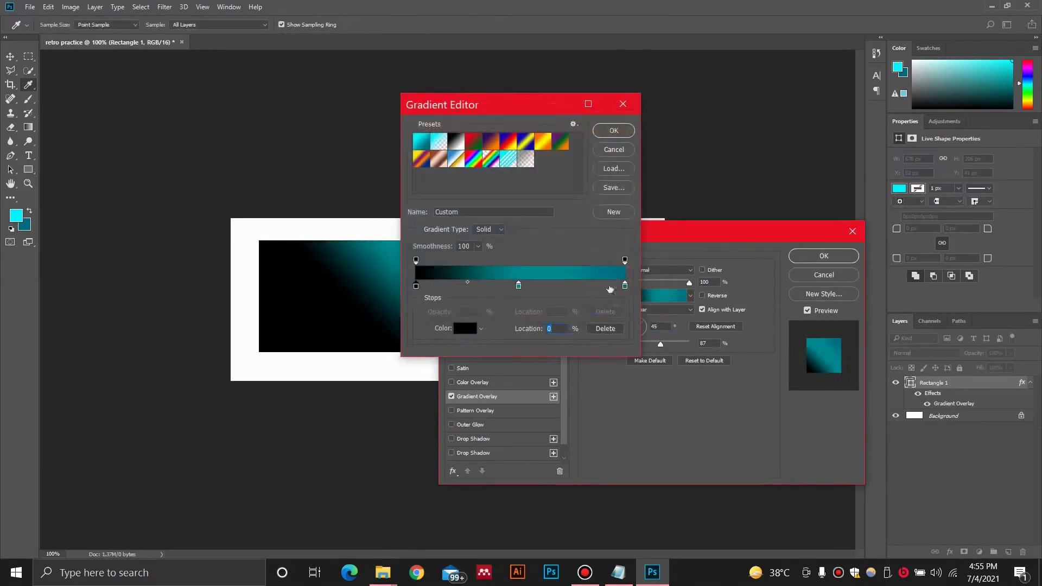
{"action": "left_click", "coordinate": [625, 287]}
{"action": "left_click", "coordinate": [614, 149]}
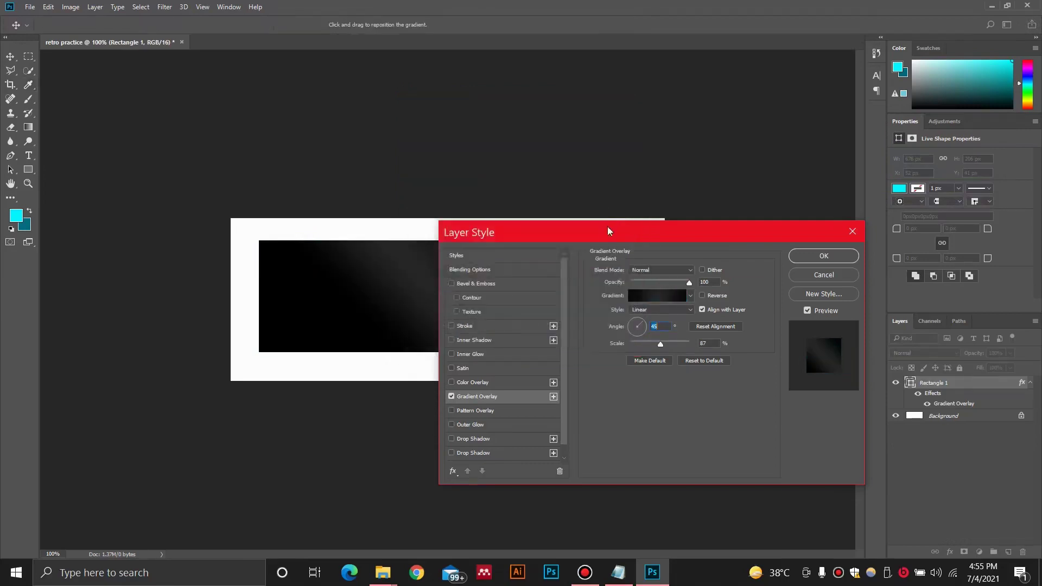
{"action": "left_click_drag", "start_coordinate": [606, 233], "coordinate": [626, 212]}
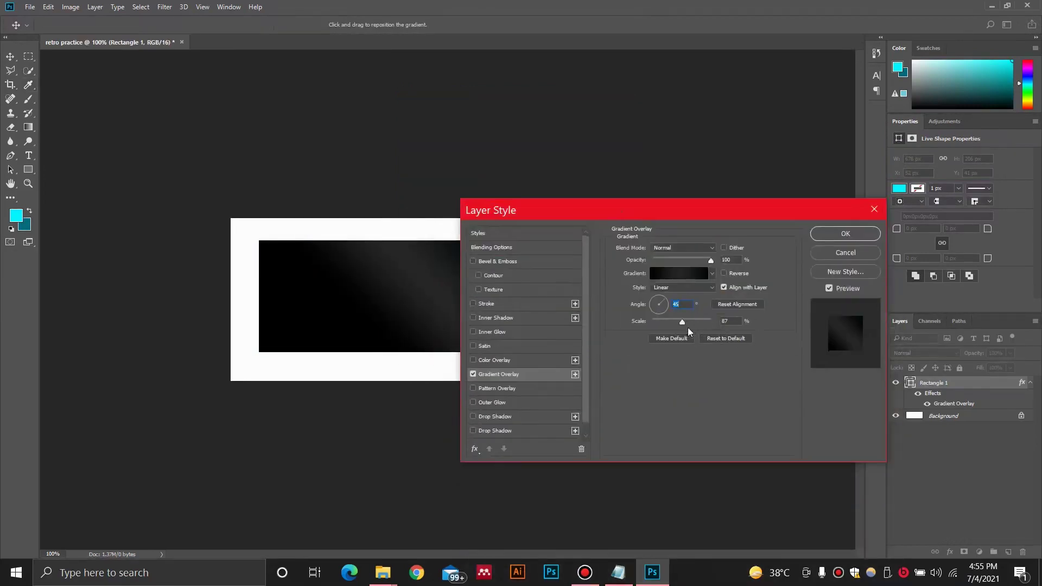
{"action": "left_click_drag", "start_coordinate": [683, 323], "coordinate": [712, 325]}
{"action": "mouse_move", "coordinate": [663, 214]}
{"action": "left_mouse_down"}
{"action": "mouse_move", "coordinate": [773, 306]}
{"action": "mouse_move", "coordinate": [682, 208]}
{"action": "left_mouse_up"}
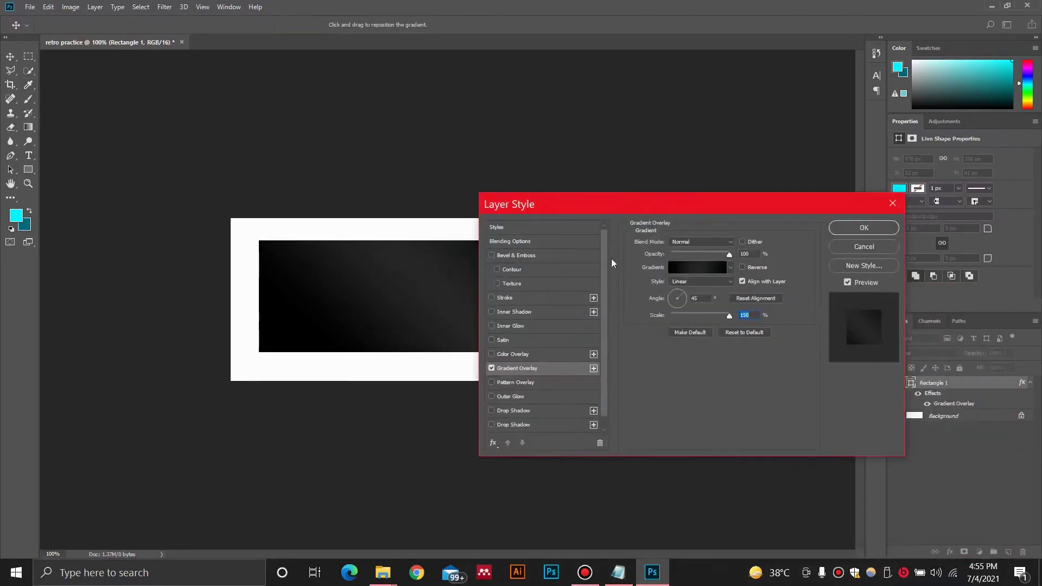
Add a 3 px dark red Stroke and apply the layer styles.
{"action": "left_click", "coordinate": [492, 298]}
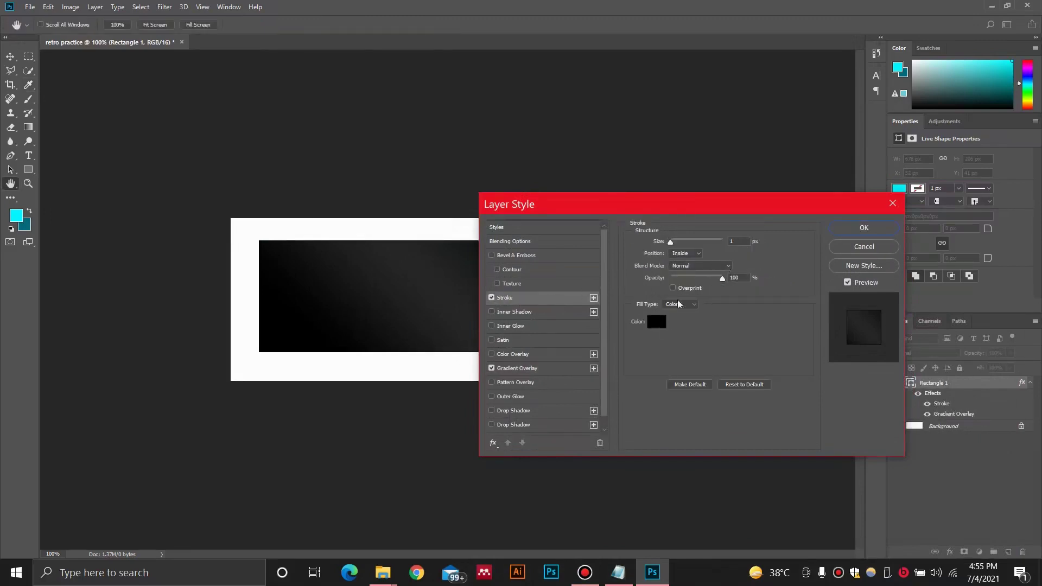
{"action": "left_click", "coordinate": [657, 321]}
{"action": "left_click", "coordinate": [500, 216]}
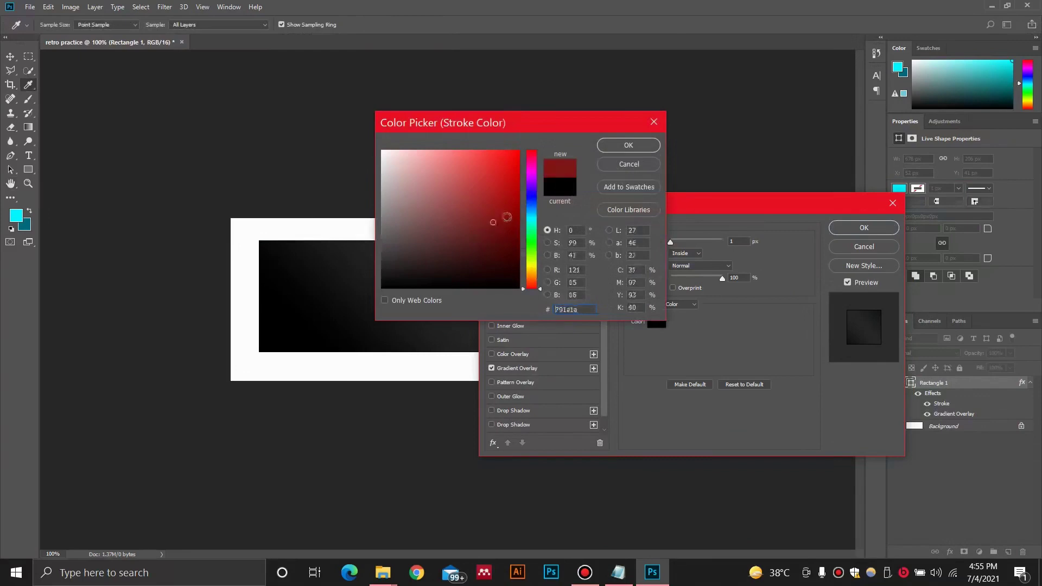
{"action": "mouse_move", "coordinate": [500, 216]}
{"action": "left_mouse_down"}
{"action": "mouse_move", "coordinate": [534, 214]}
{"action": "mouse_move", "coordinate": [548, 191]}
{"action": "mouse_move", "coordinate": [552, 200]}
{"action": "left_mouse_up"}
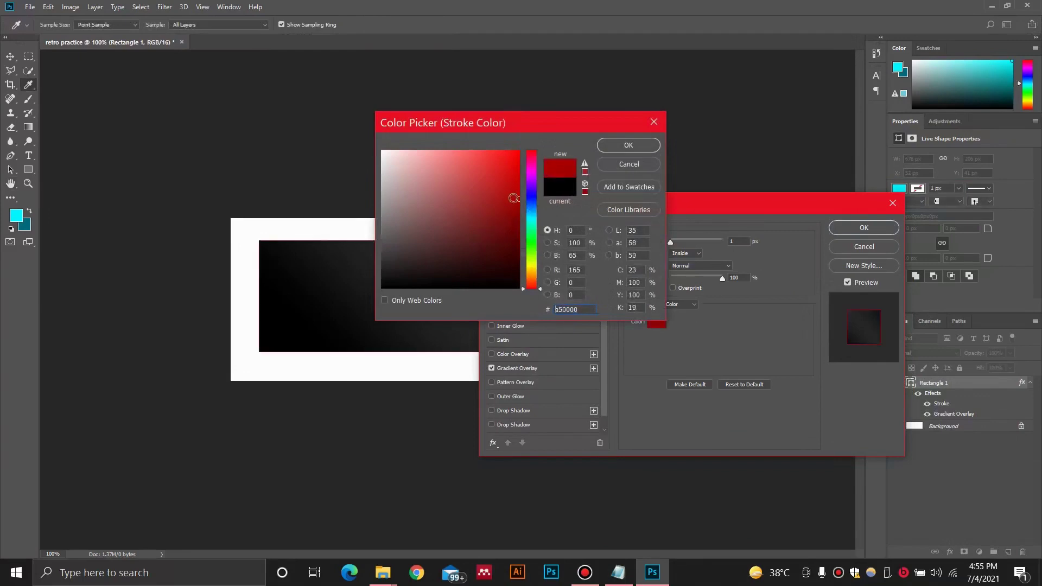
{"action": "left_click", "coordinate": [627, 146]}
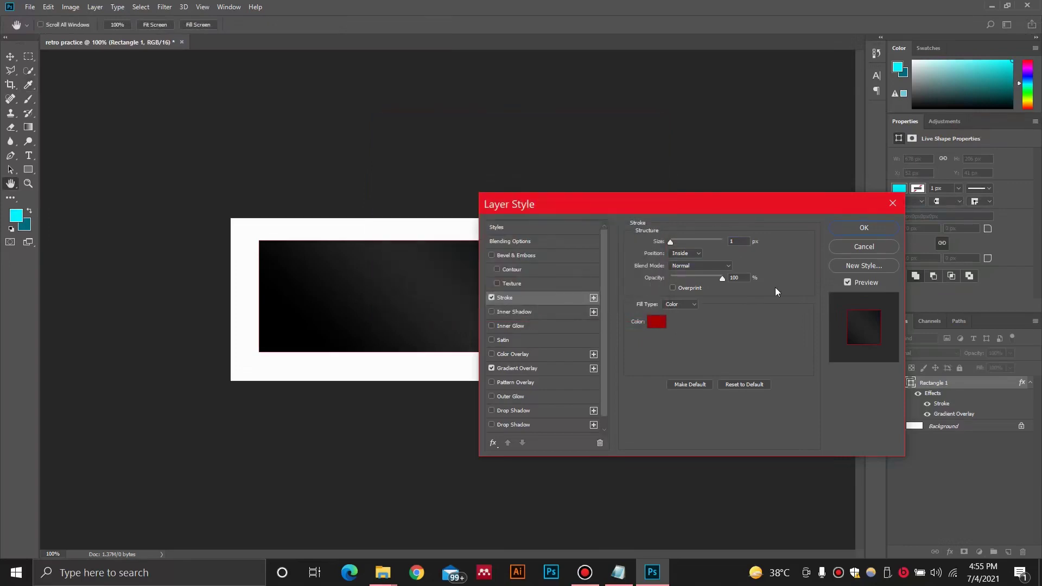
{"action": "double_click", "coordinate": [733, 241]}
{"action": "type", "text": "3"}
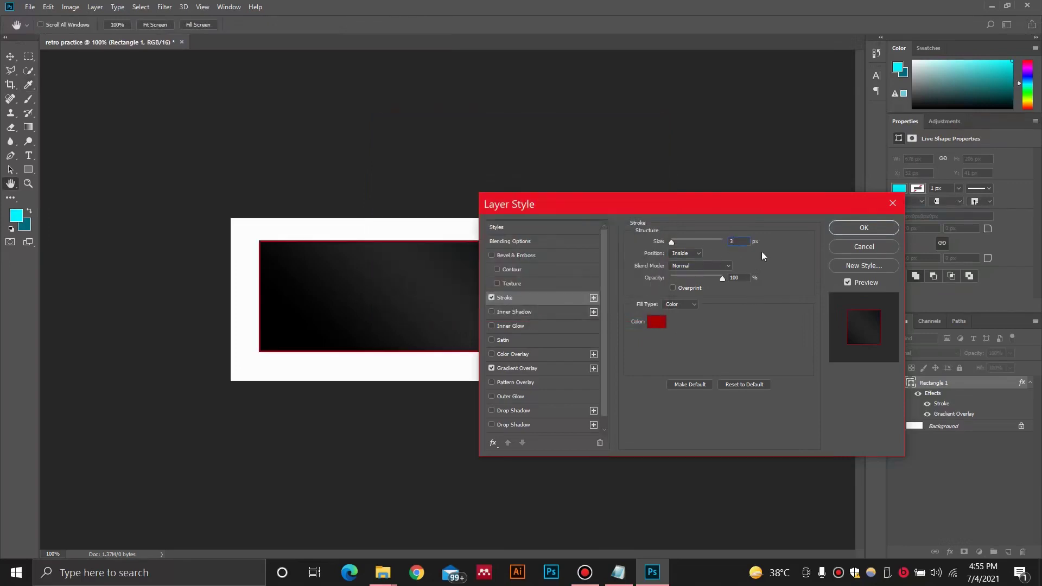
{"action": "left_click", "coordinate": [852, 224]}
{"action": "left_click", "coordinate": [944, 428]}
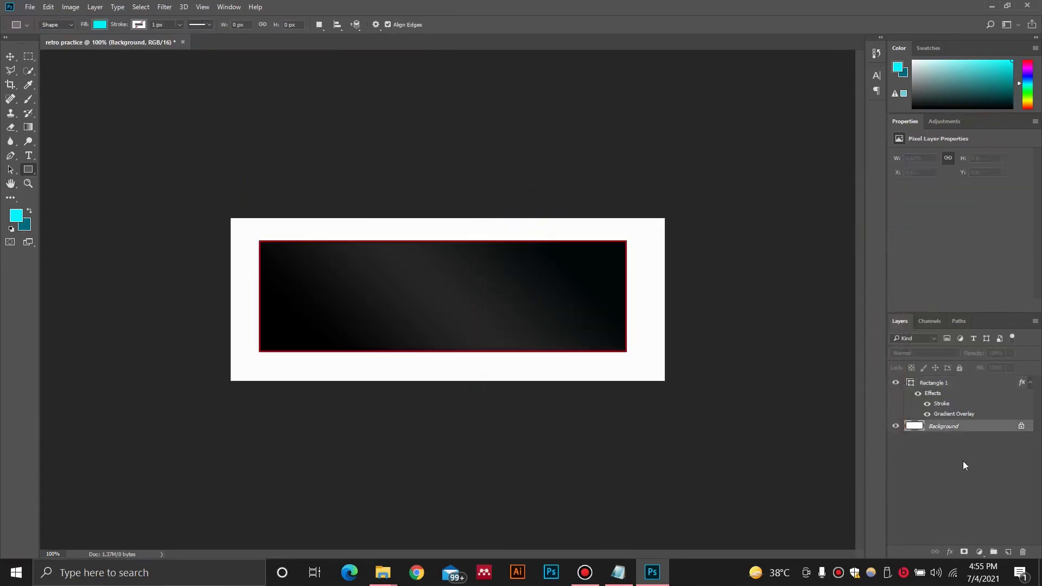
Add a pure black (#000000) Solid Color fill layer above Background, then reselect Rectangle 1.
{"action": "left_click", "coordinate": [976, 553]}
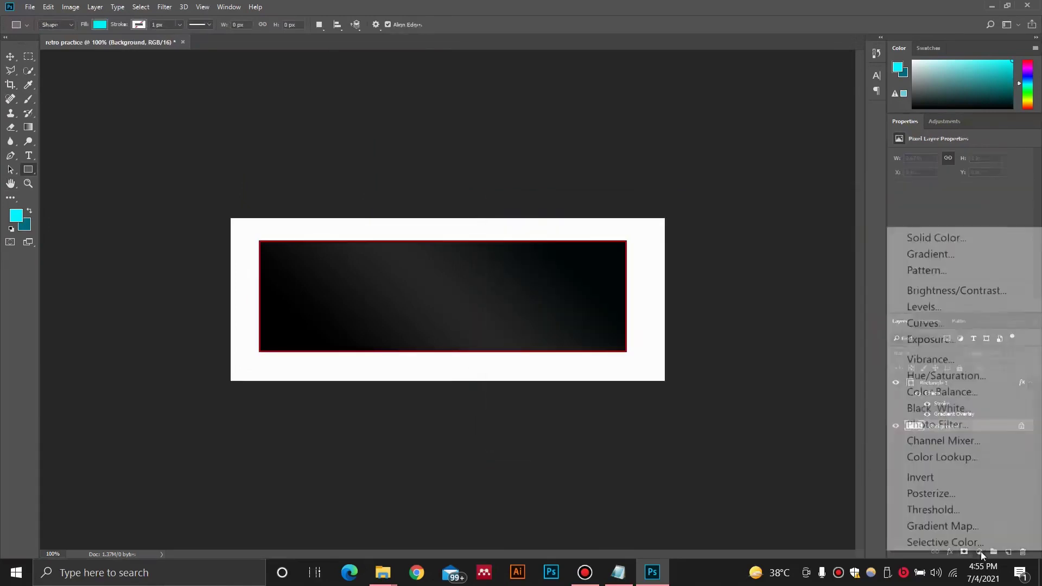
{"action": "left_click", "coordinate": [955, 236]}
{"action": "mouse_move", "coordinate": [462, 263]}
{"action": "left_mouse_down"}
{"action": "mouse_move", "coordinate": [399, 285]}
{"action": "mouse_move", "coordinate": [389, 300]}
{"action": "left_mouse_up"}
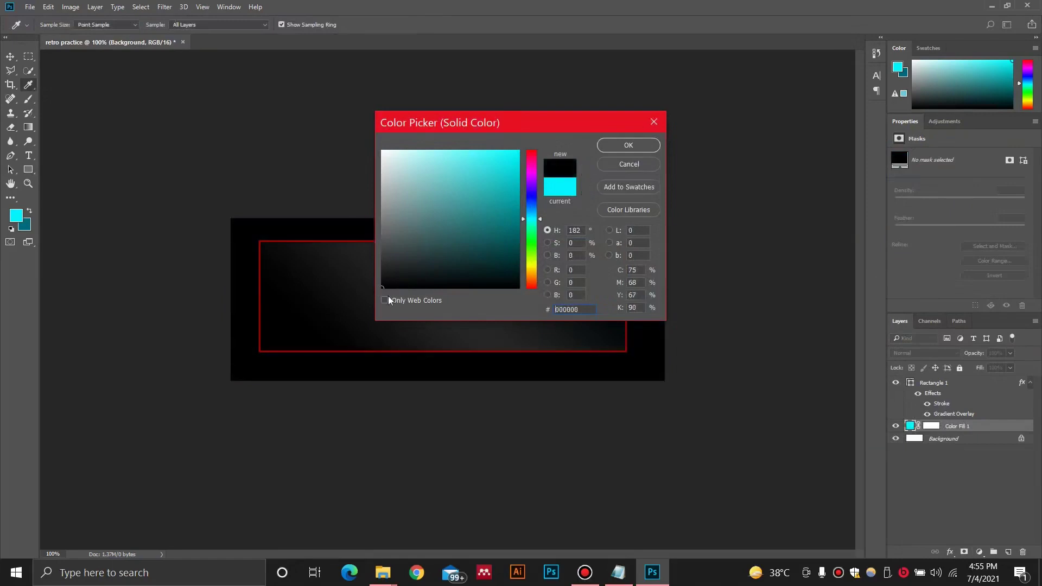
{"action": "left_click", "coordinate": [628, 145]}
{"action": "left_click", "coordinate": [957, 388]}
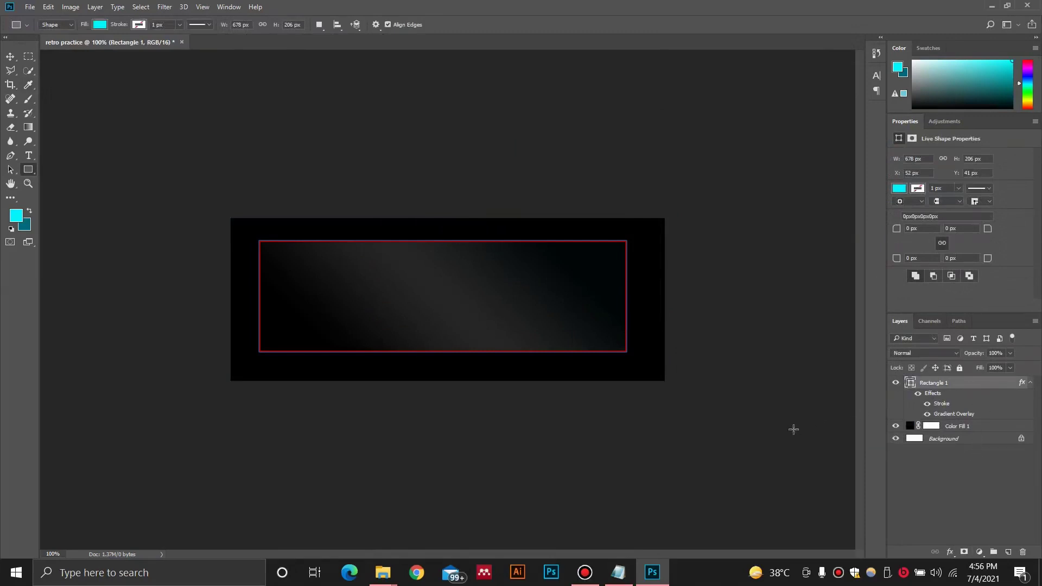
Skew the banner into a parallelogram, convert it to a path, and add an empty Layer 1 above.
{"action": "key", "text": "ctrl+t"}
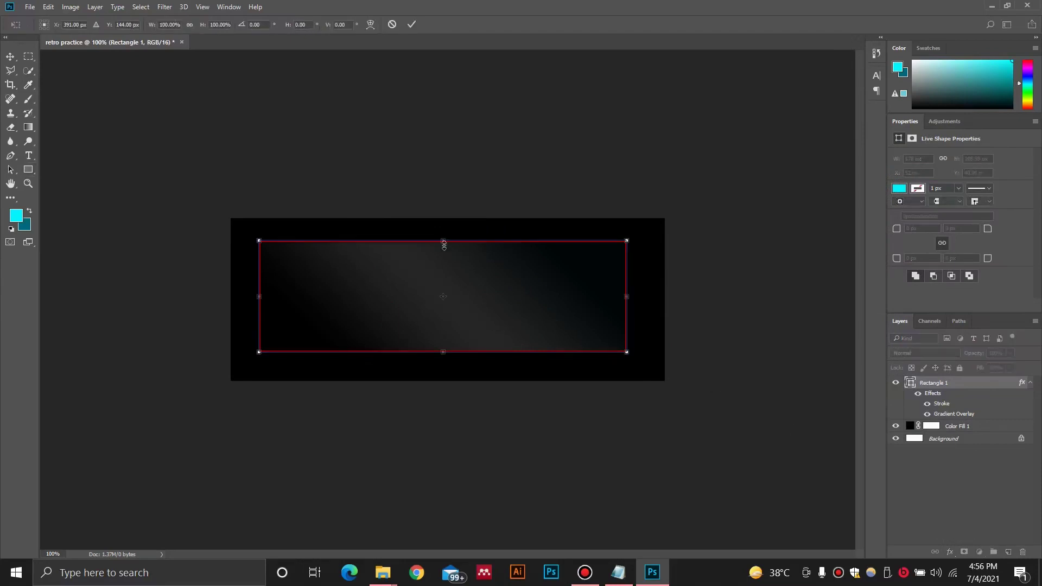
{"action": "left_click_drag", "start_coordinate": [446, 243], "coordinate": [478, 249]}
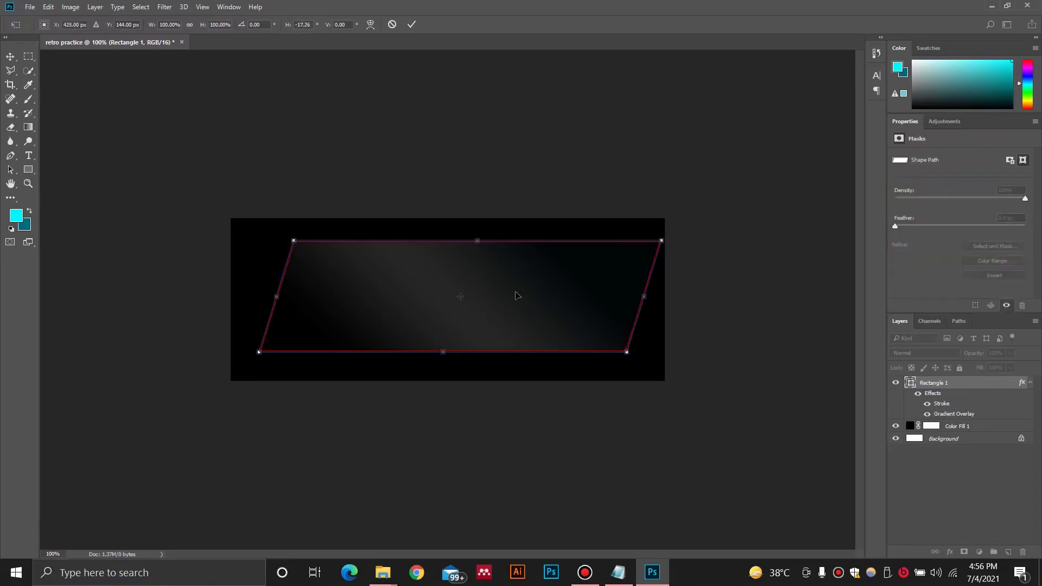
{"action": "left_click_drag", "start_coordinate": [516, 296], "coordinate": [505, 298]}
{"action": "key", "text": "u"}
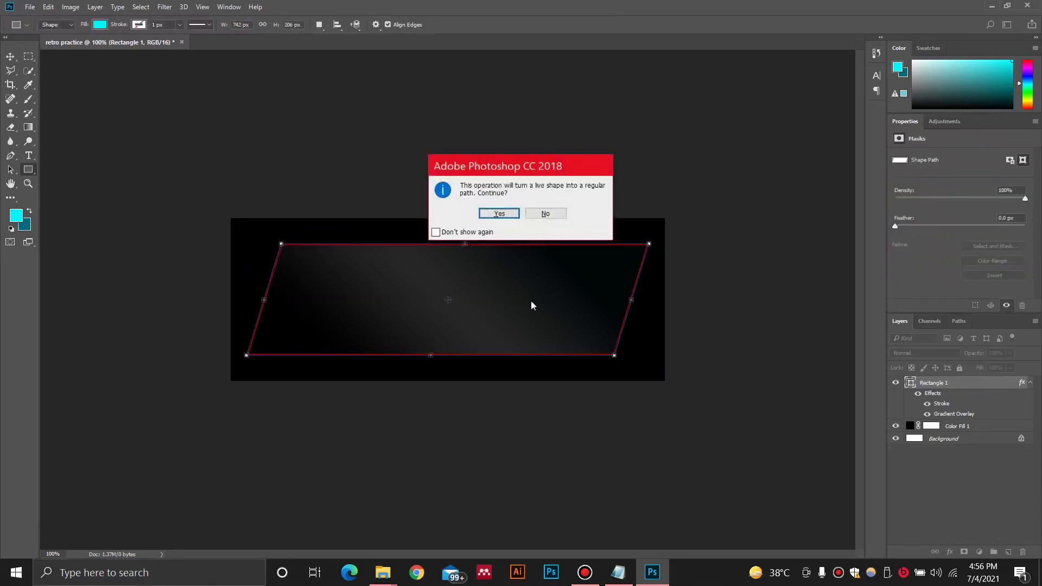
{"action": "left_click", "coordinate": [537, 213]}
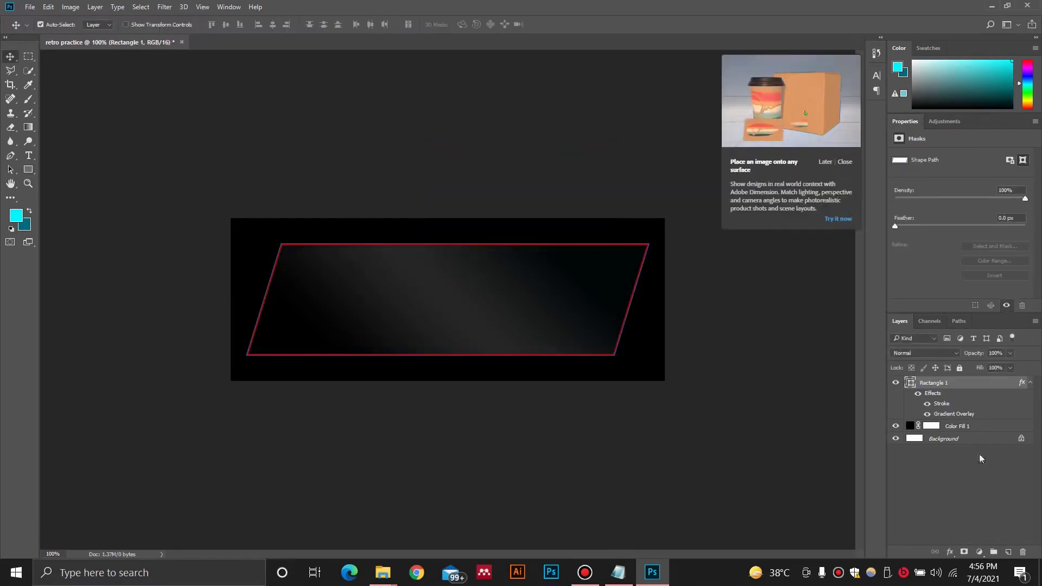
{"action": "left_click", "coordinate": [1009, 552]}
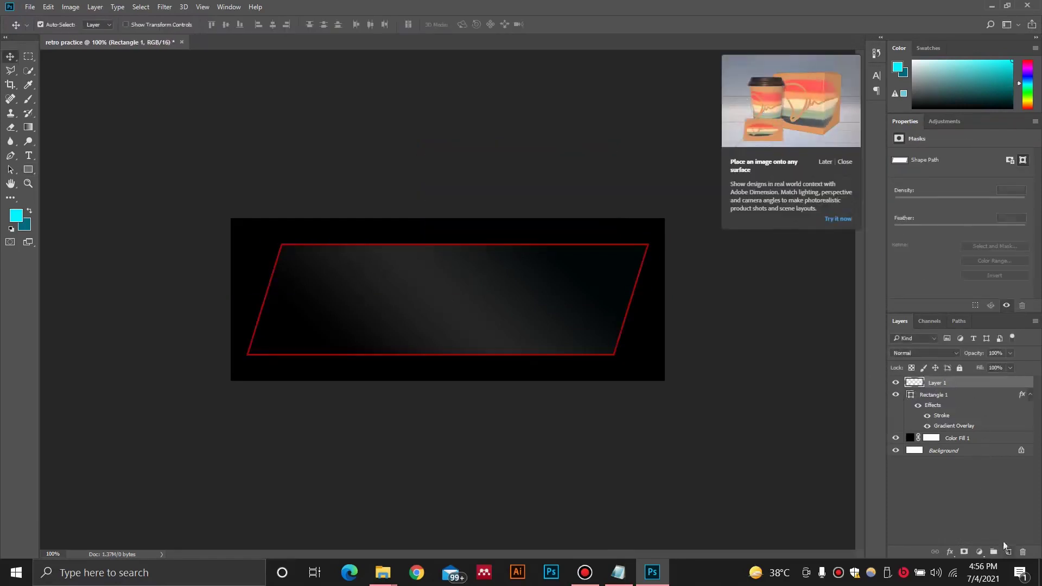
Create a 3-sided polygon triangle and move it toward the banner's left side.
{"action": "left_click", "coordinate": [28, 172]}
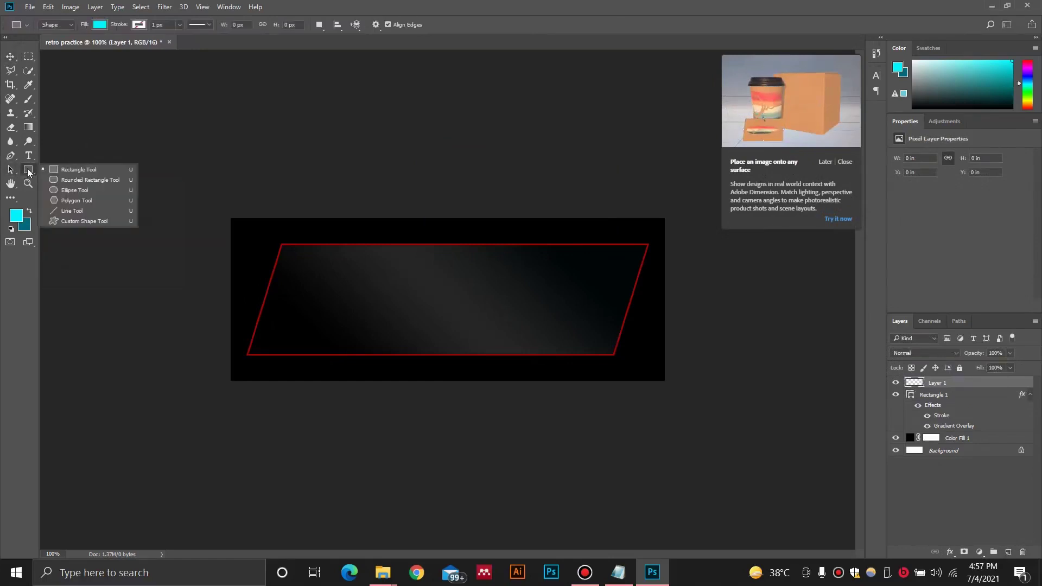
{"action": "left_click", "coordinate": [82, 201]}
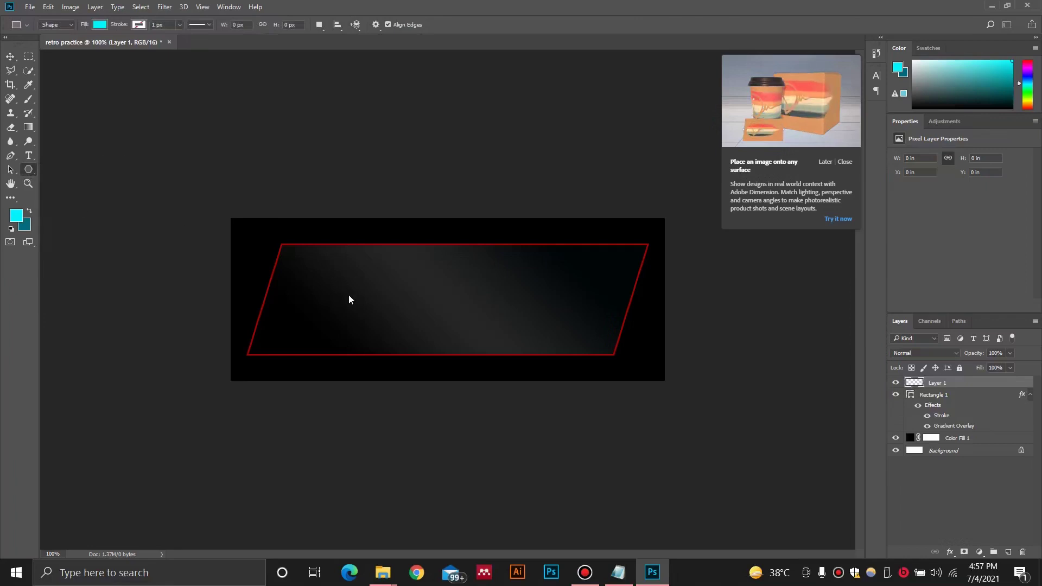
{"action": "left_click", "coordinate": [384, 293]}
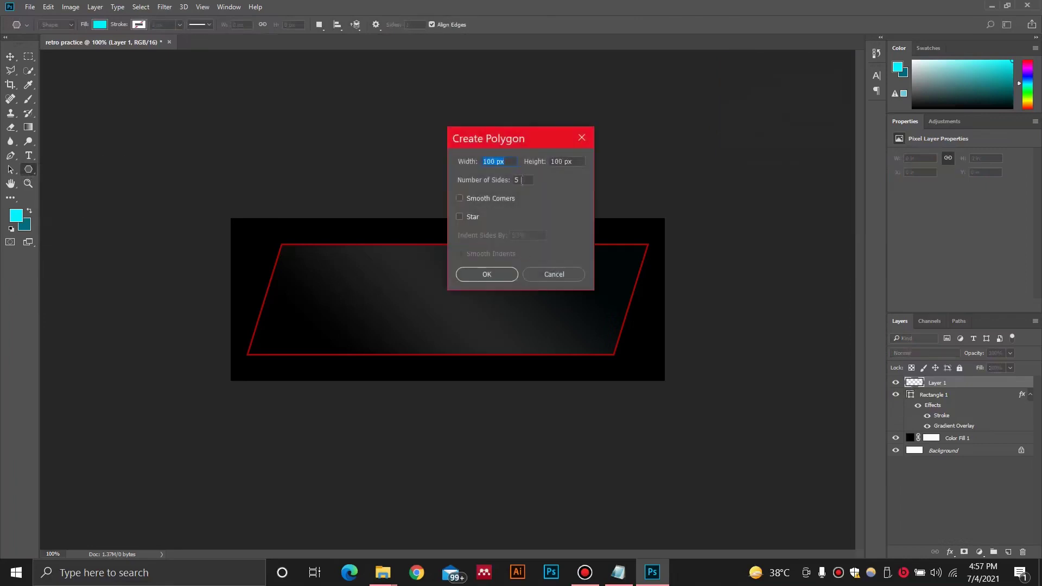
{"action": "type", "text": "3"}
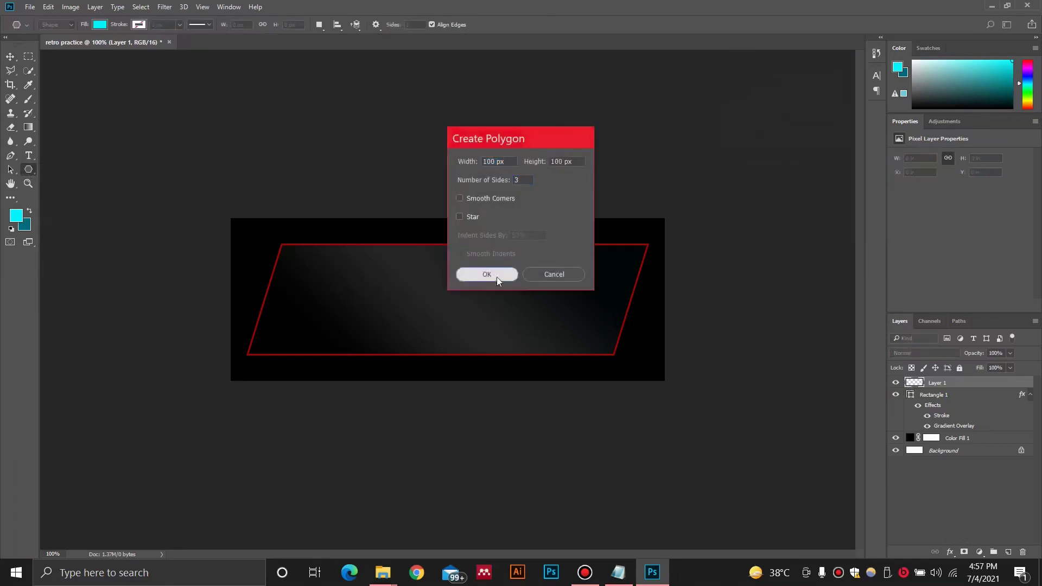
{"action": "left_click", "coordinate": [497, 277]}
{"action": "key", "text": "v"}
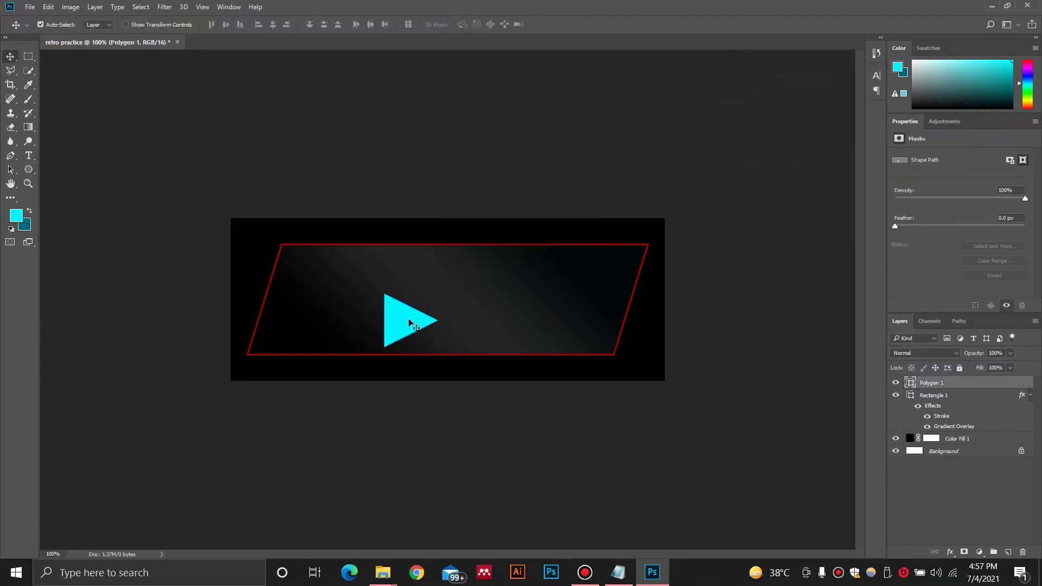
{"action": "left_click_drag", "start_coordinate": [410, 324], "coordinate": [365, 298]}
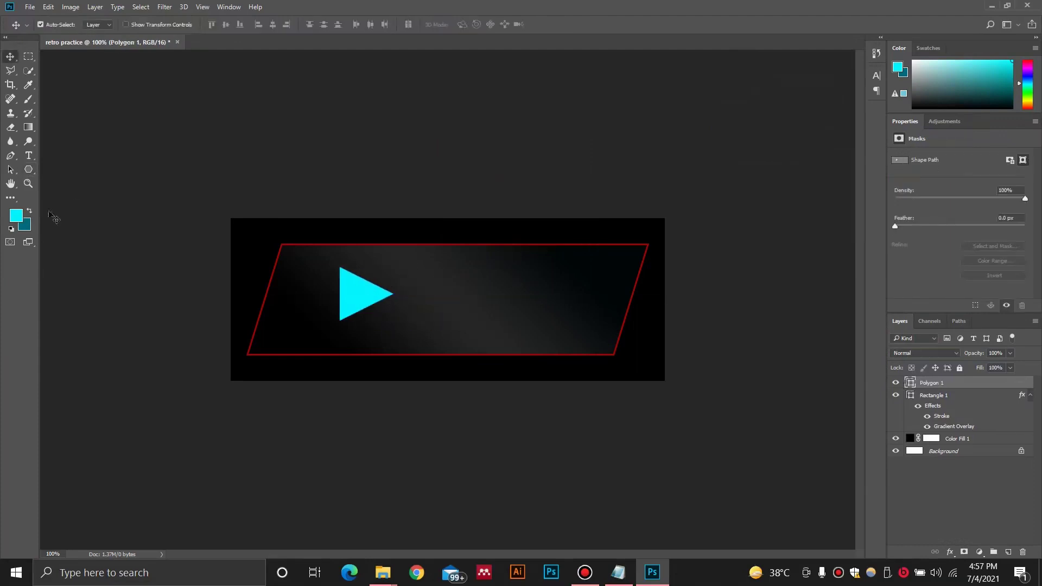
Set the triangle to no fill with a thick red outline and nudge it to the banner's left corner.
{"action": "left_click", "coordinate": [28, 170]}
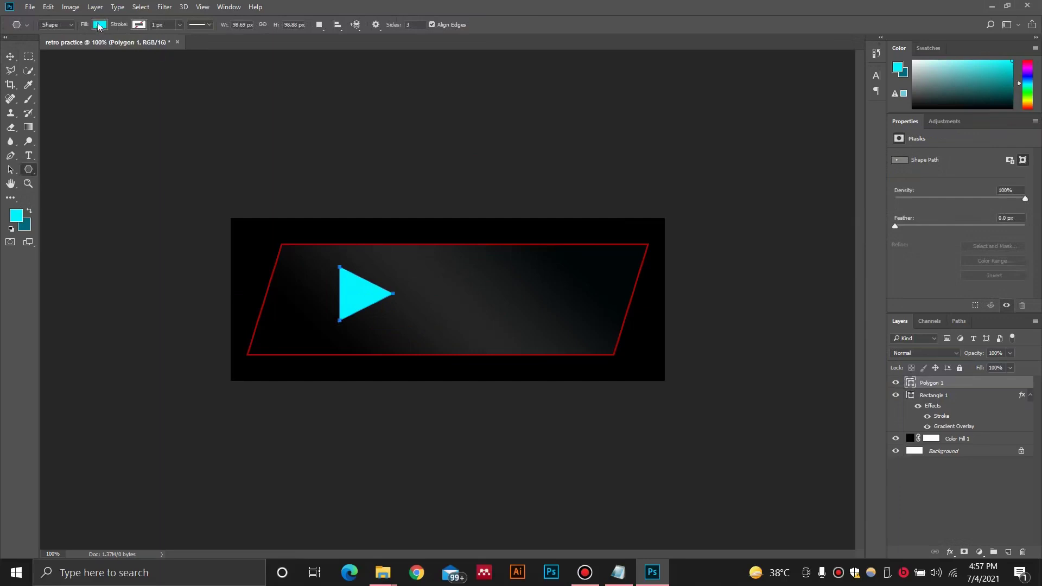
{"action": "left_click", "coordinate": [99, 25]}
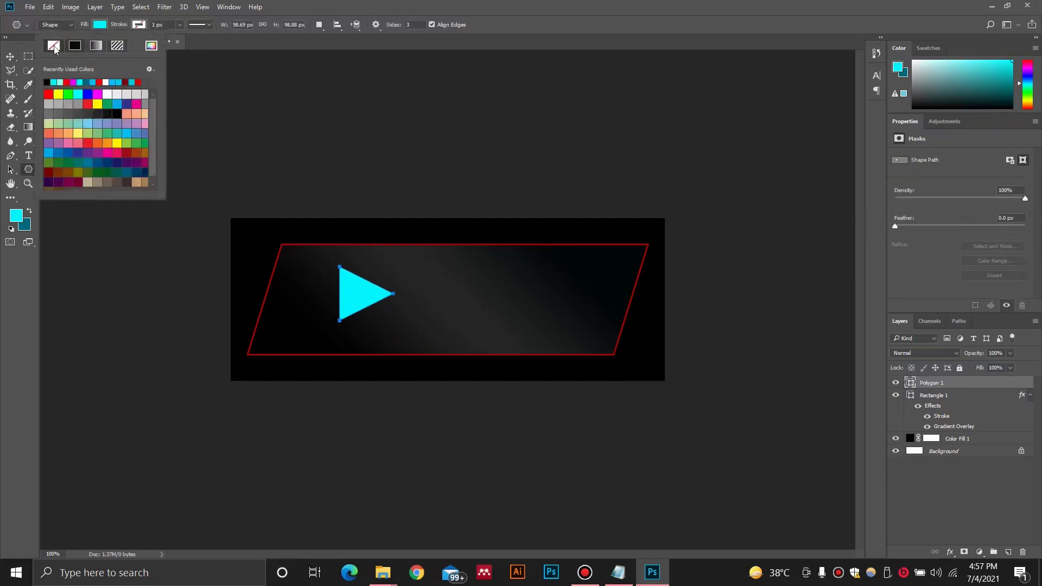
{"action": "left_click", "coordinate": [54, 45]}
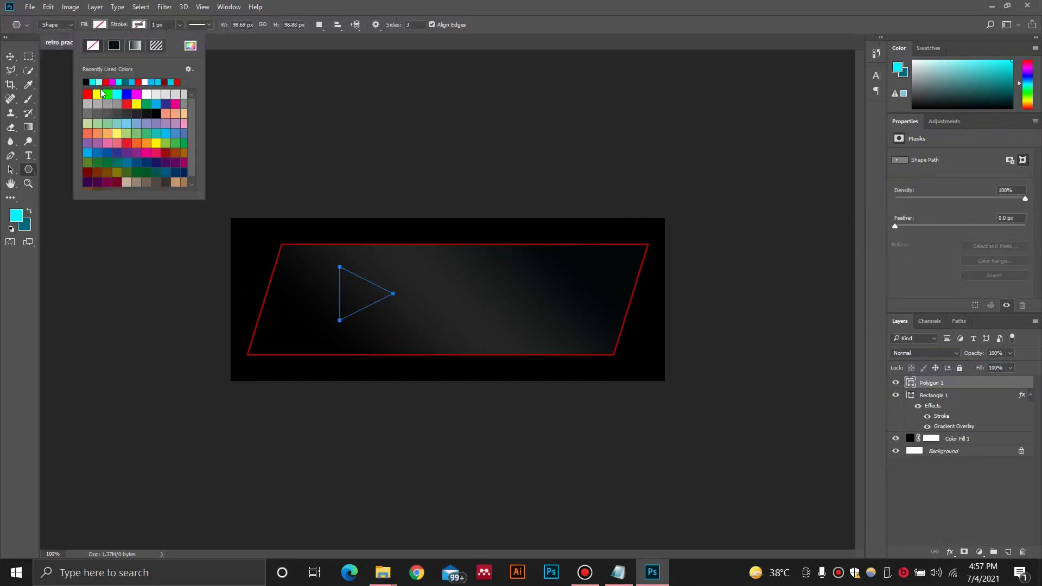
{"action": "left_click", "coordinate": [139, 82]}
{"action": "key", "text": "Escape"}
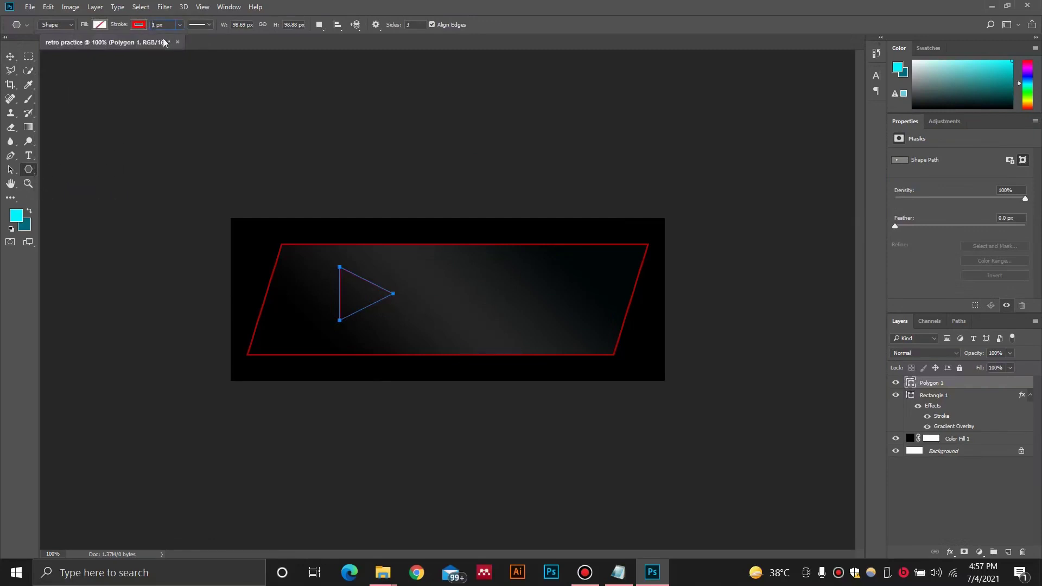
{"action": "key", "text": "Return"}
{"action": "type", "text": "3"}
{"action": "key", "text": "Return"}
{"action": "key", "text": "v"}
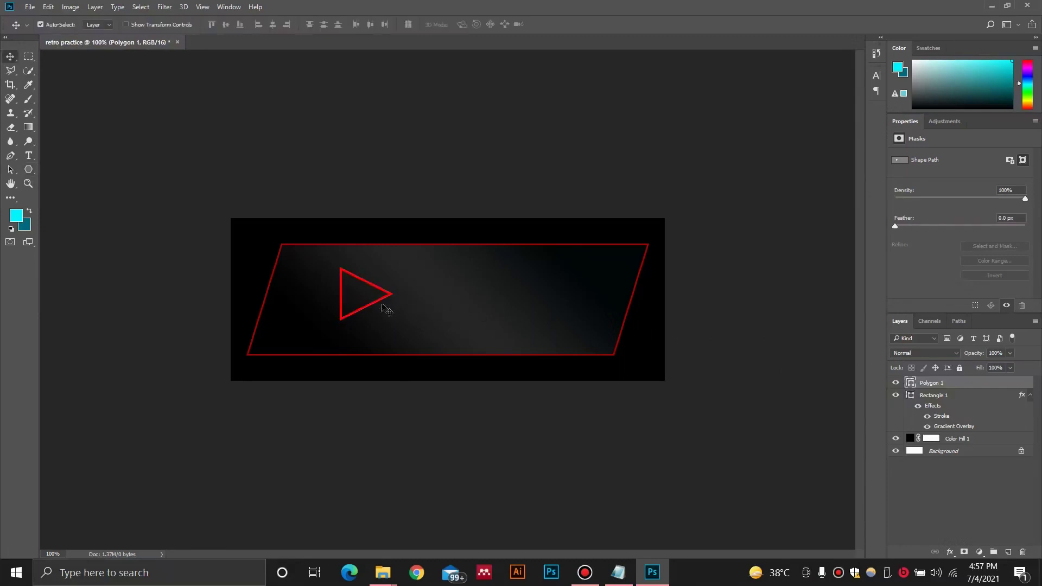
{"action": "left_click_drag", "start_coordinate": [359, 308], "coordinate": [349, 282]}
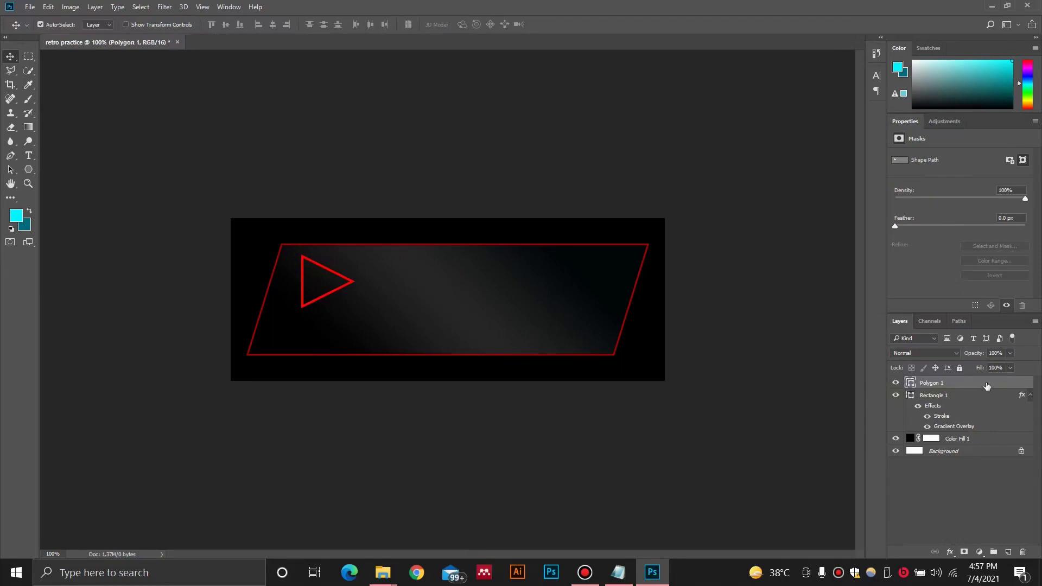
Give the triangle a pure red Outer Glow with higher opacity and slightly wider spread.
{"action": "double_click", "coordinate": [944, 384]}
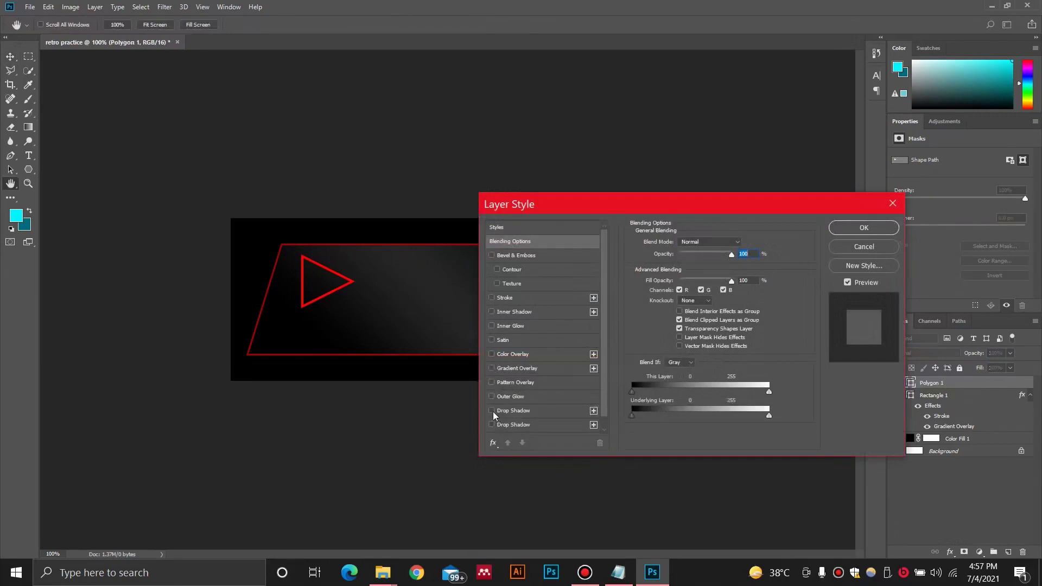
{"action": "left_click", "coordinate": [527, 395]}
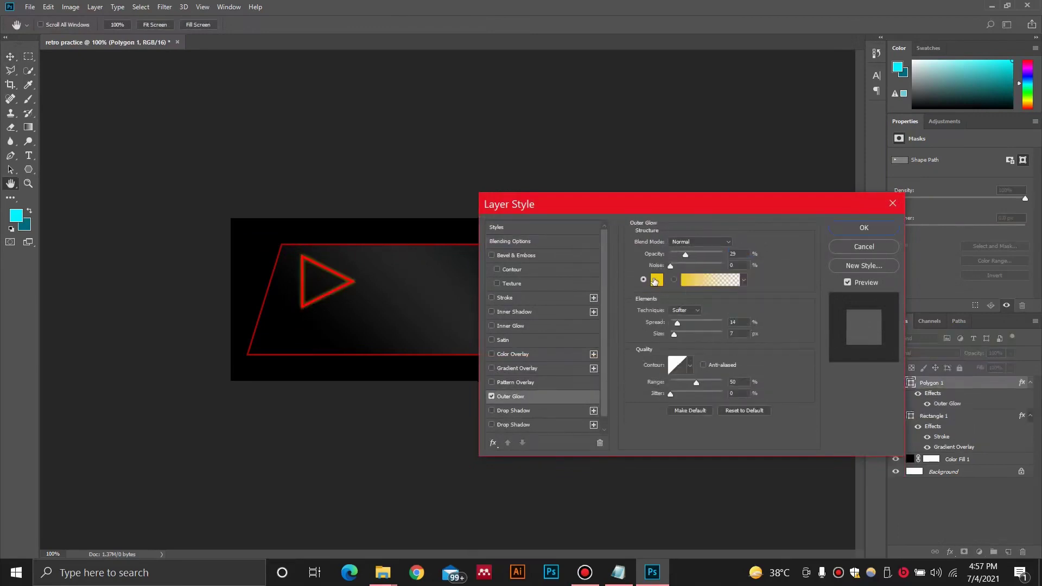
{"action": "left_click", "coordinate": [656, 280]}
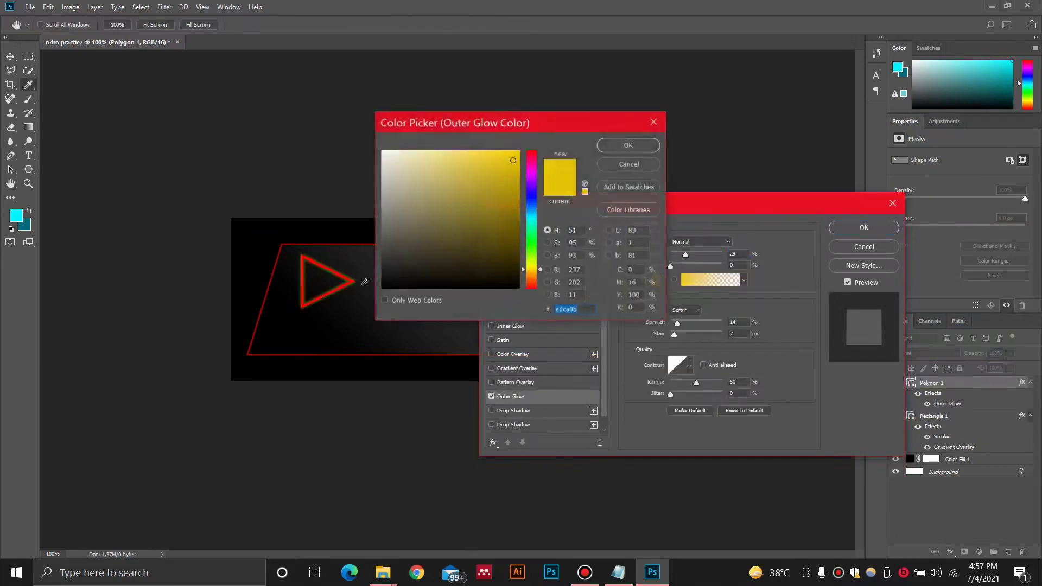
{"action": "left_click", "coordinate": [534, 151]}
{"action": "left_click_drag", "start_coordinate": [499, 174], "coordinate": [540, 135]}
{"action": "left_click", "coordinate": [629, 145]}
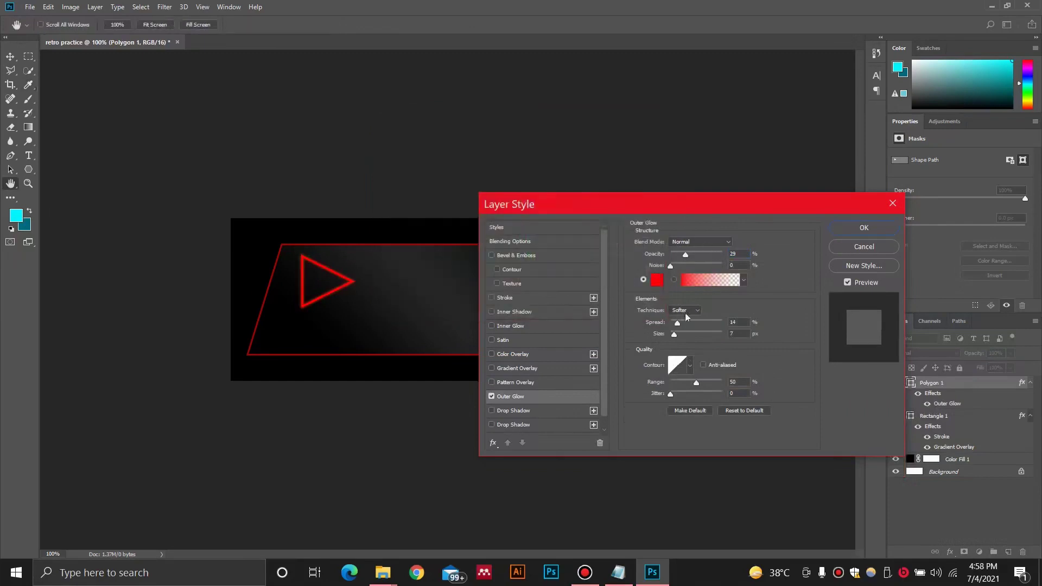
{"action": "left_click_drag", "start_coordinate": [685, 256], "coordinate": [714, 257]}
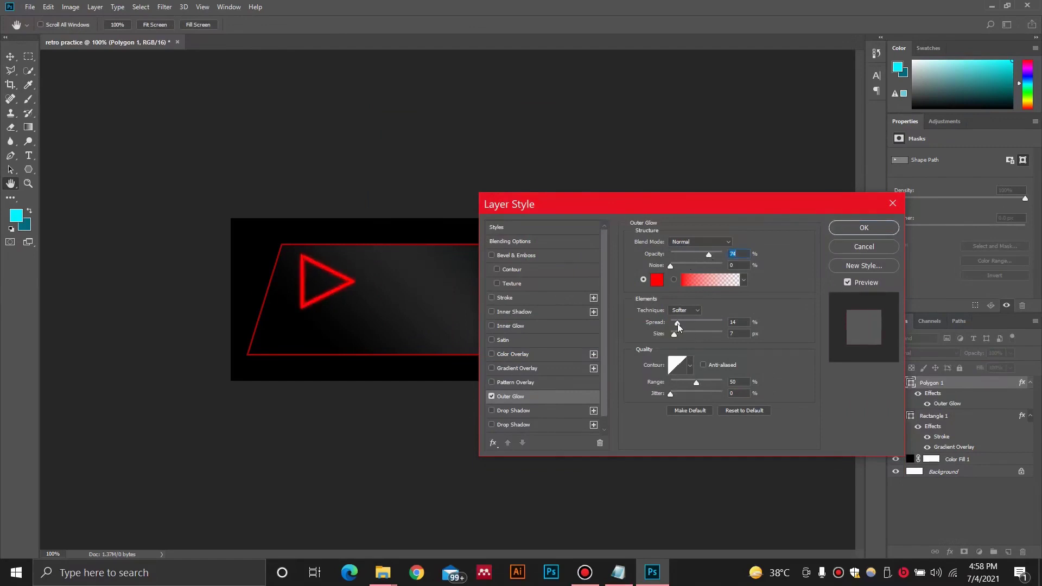
{"action": "left_click_drag", "start_coordinate": [678, 326], "coordinate": [675, 334]}
{"action": "left_click", "coordinate": [841, 227]}
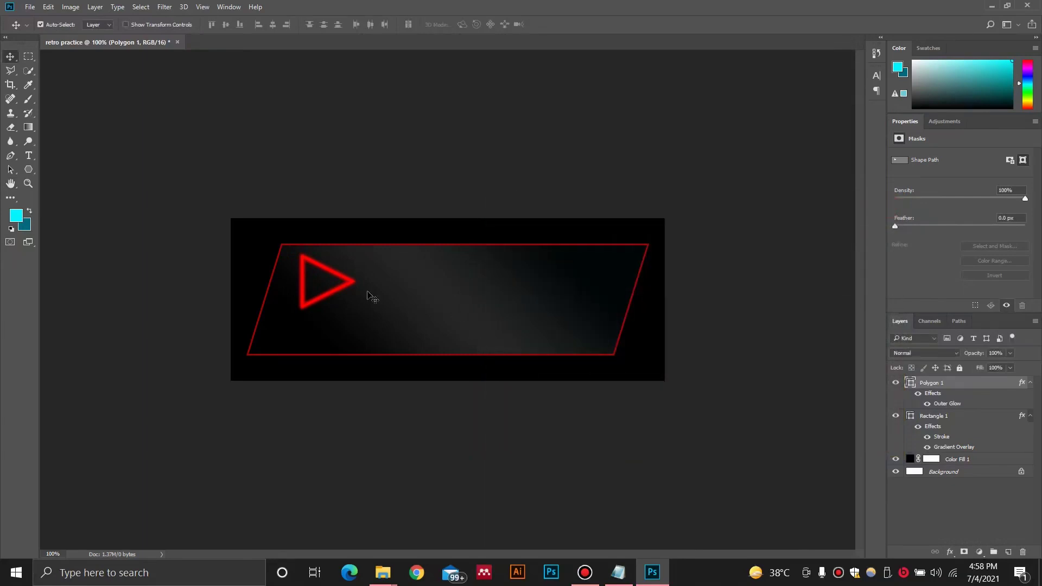
Rename Color Fill 1 to 'bg', delete the Background layer, and save the document.
{"action": "double_click", "coordinate": [963, 460]}
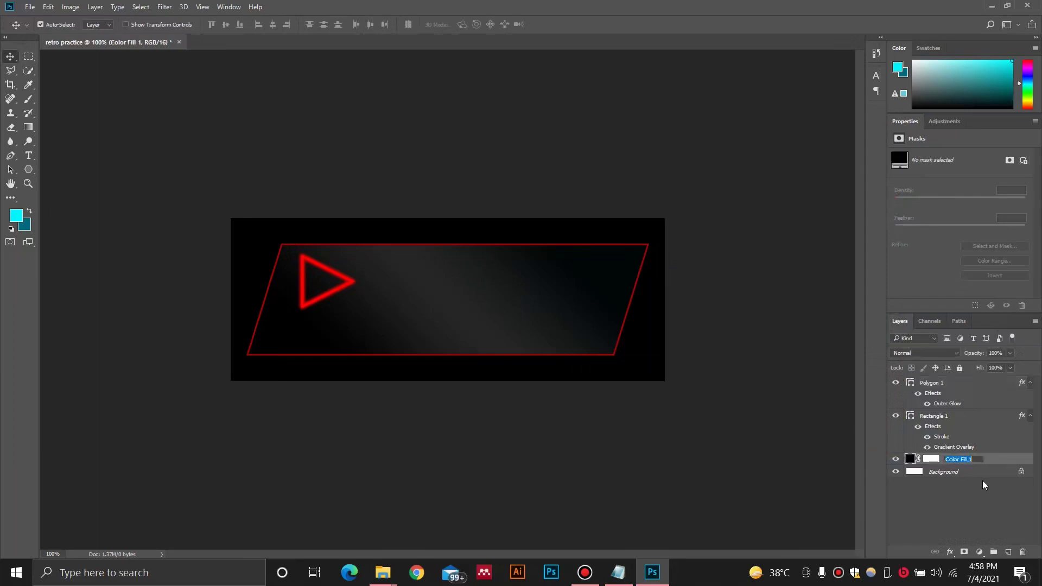
{"action": "type", "text": "bg"}
{"action": "left_click", "coordinate": [952, 475]}
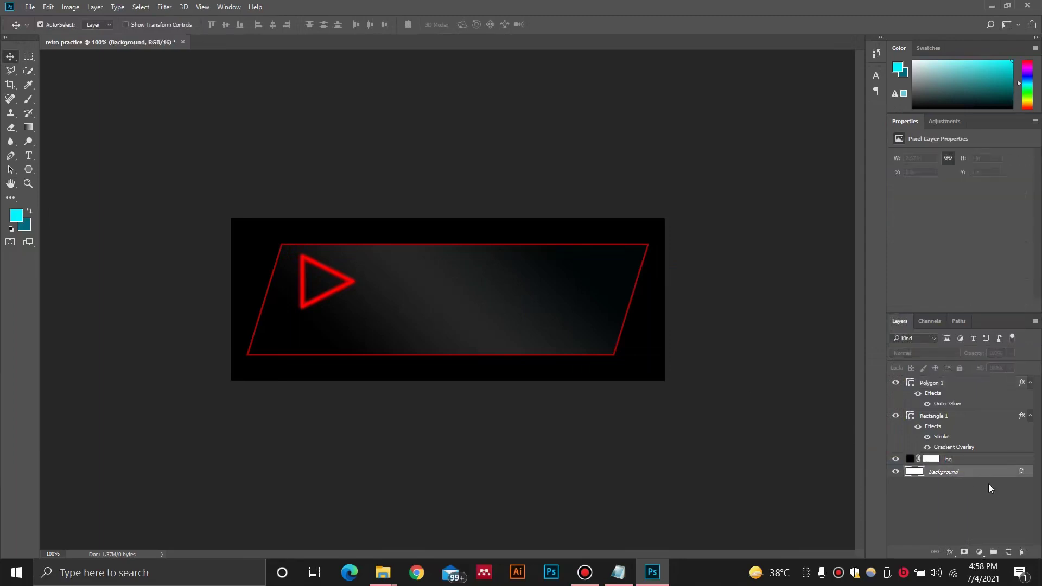
{"action": "key", "text": "Delete"}
{"action": "left_click", "coordinate": [953, 418]}
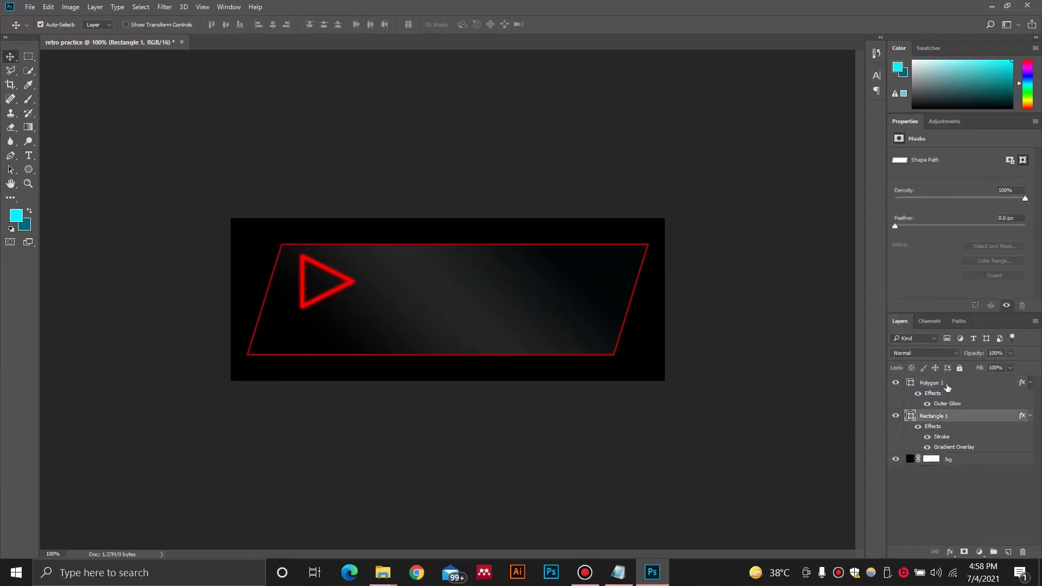
{"action": "key", "text": "ctrl+s"}
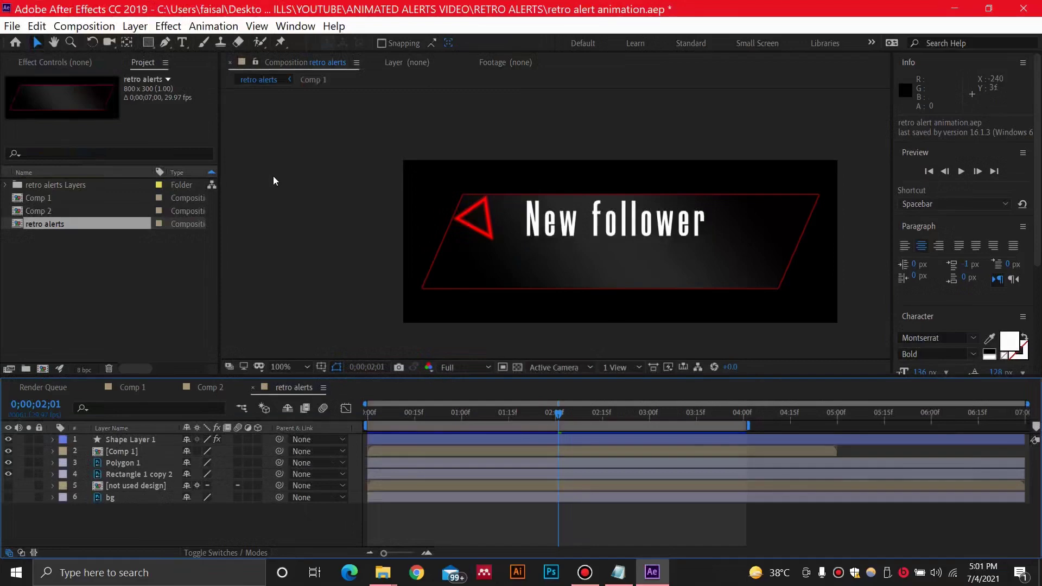
Create Comp 3 at 800 x 300 px, 30 fps, 5 seconds long.
{"action": "left_click", "coordinate": [84, 26]}
{"action": "left_click", "coordinate": [250, 44]}
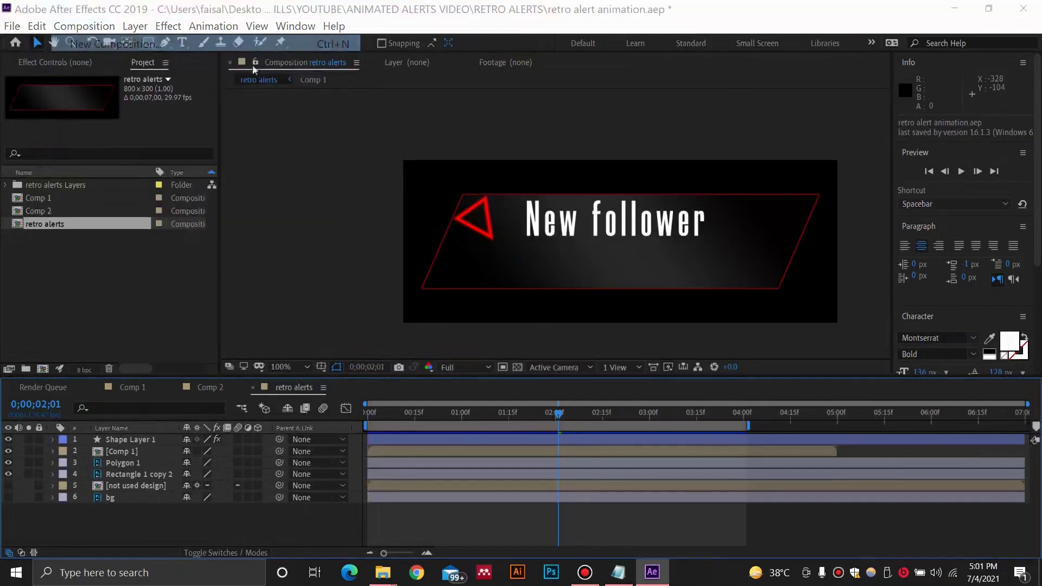
{"action": "left_click", "coordinate": [441, 184]}
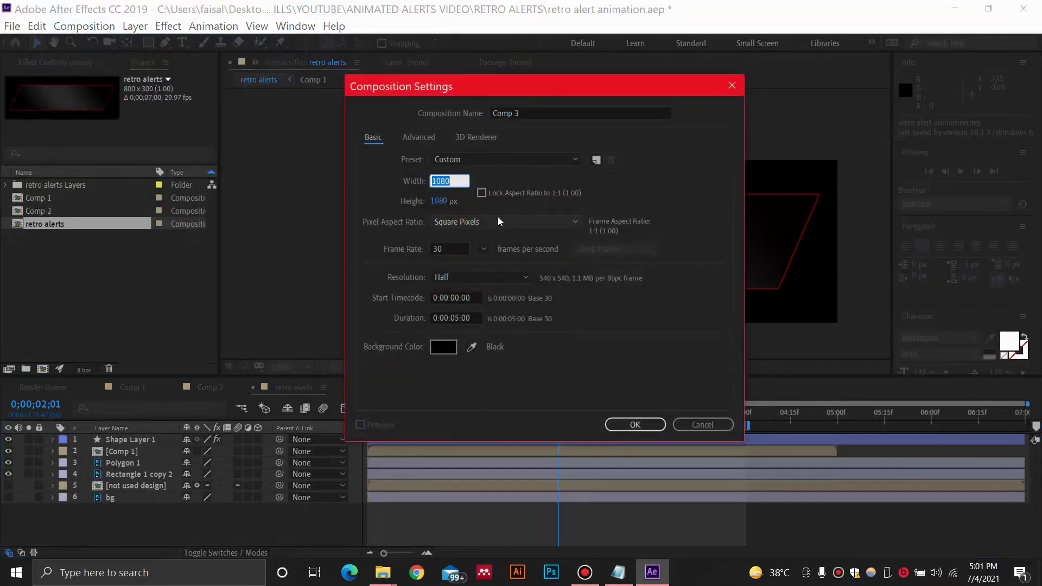
{"action": "type", "text": "800"}
{"action": "key", "text": "Tab"}
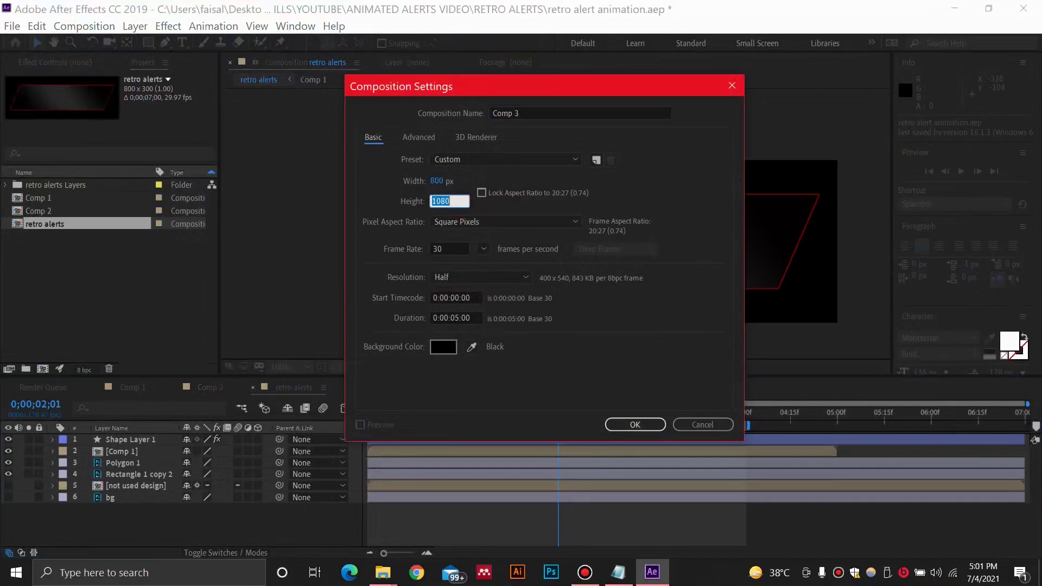
{"action": "type", "text": "300"}
{"action": "left_click", "coordinate": [461, 320]}
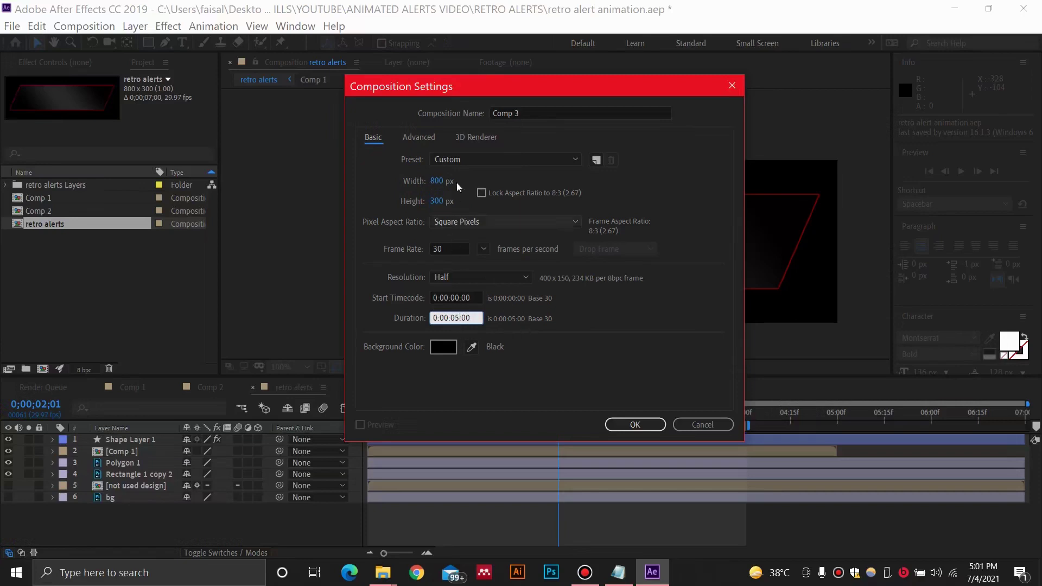
{"action": "left_click", "coordinate": [622, 428]}
Import retro practice.psd as a composition and view it at 100% with full resolution.
{"action": "right_click", "coordinate": [63, 282]}
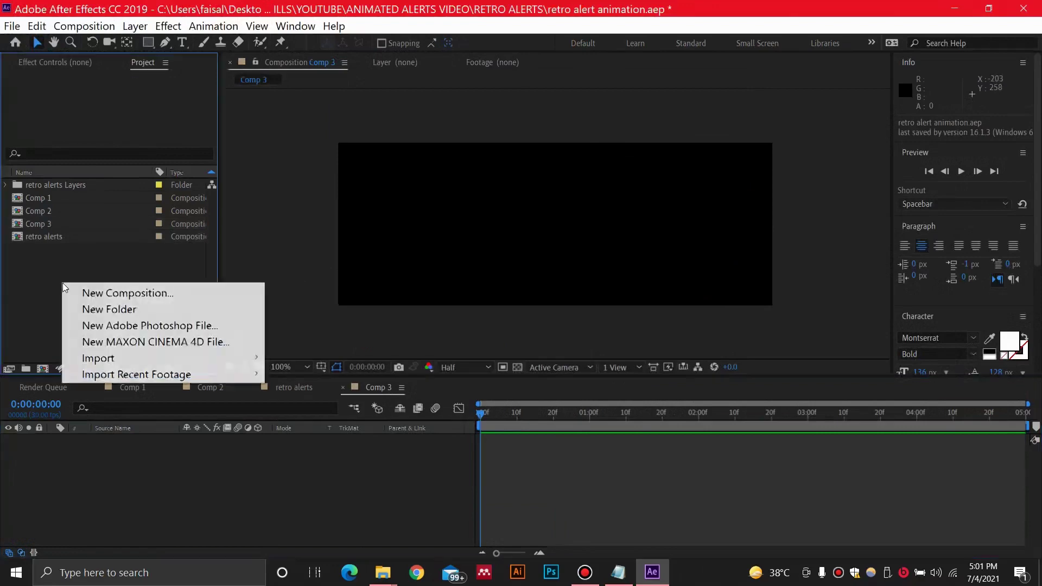
{"action": "mouse_move", "coordinate": [121, 355]}
{"action": "left_click", "coordinate": [280, 354]}
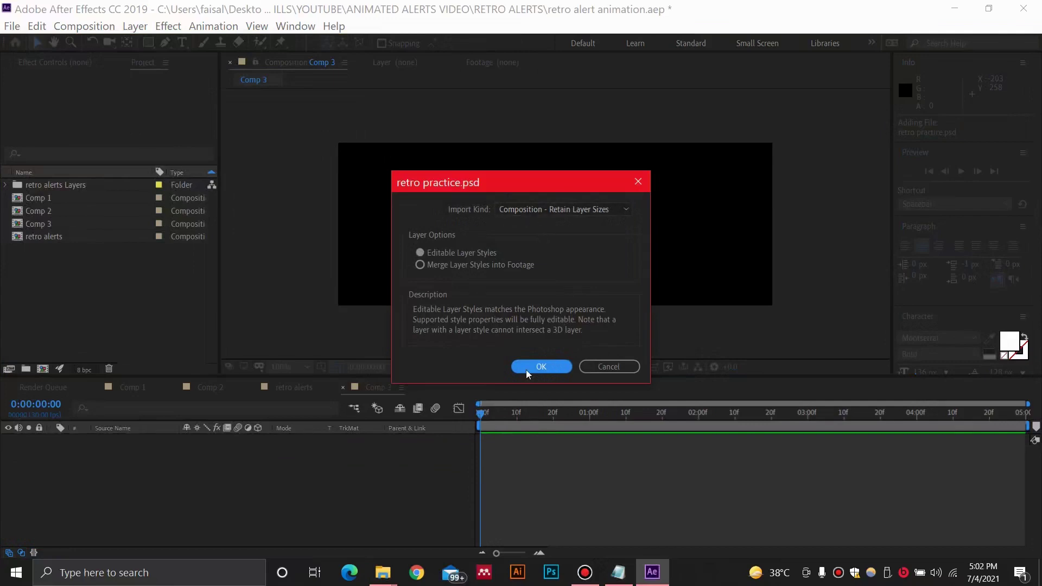
{"action": "left_click", "coordinate": [526, 367]}
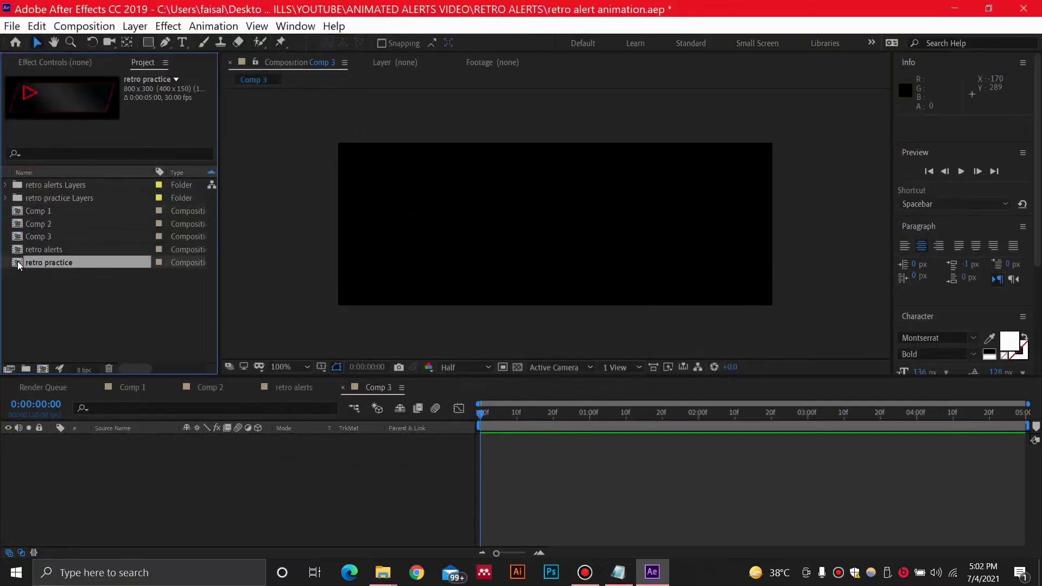
{"action": "double_click", "coordinate": [32, 263]}
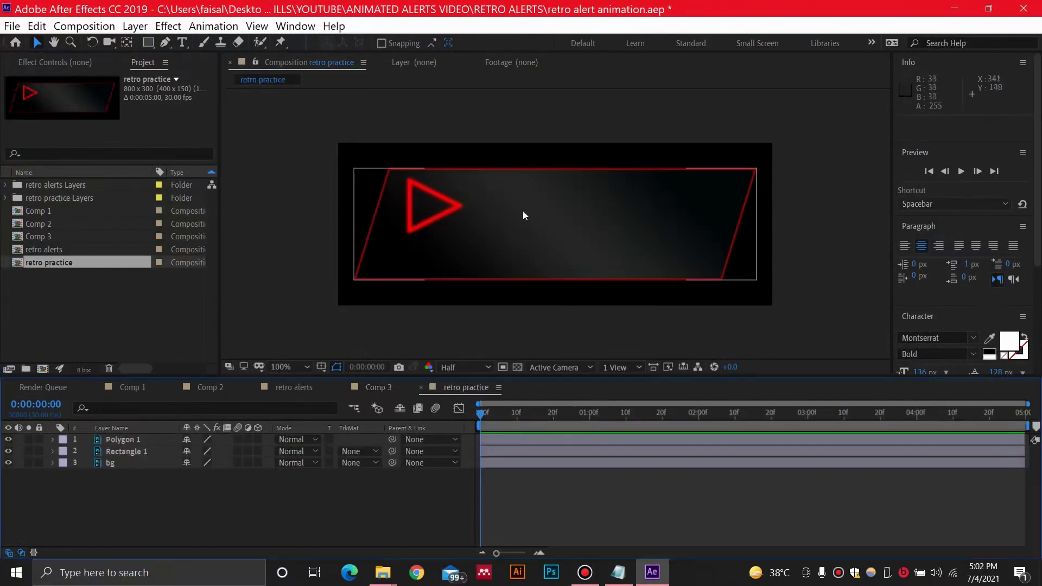
{"action": "key", "text": "period"}
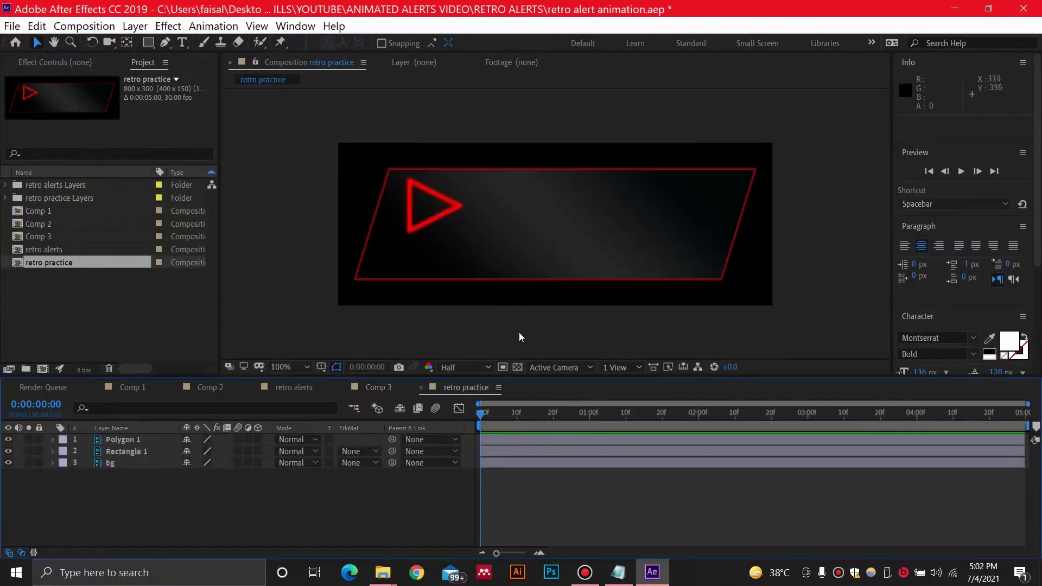
{"action": "key", "text": "ctrl+j"}
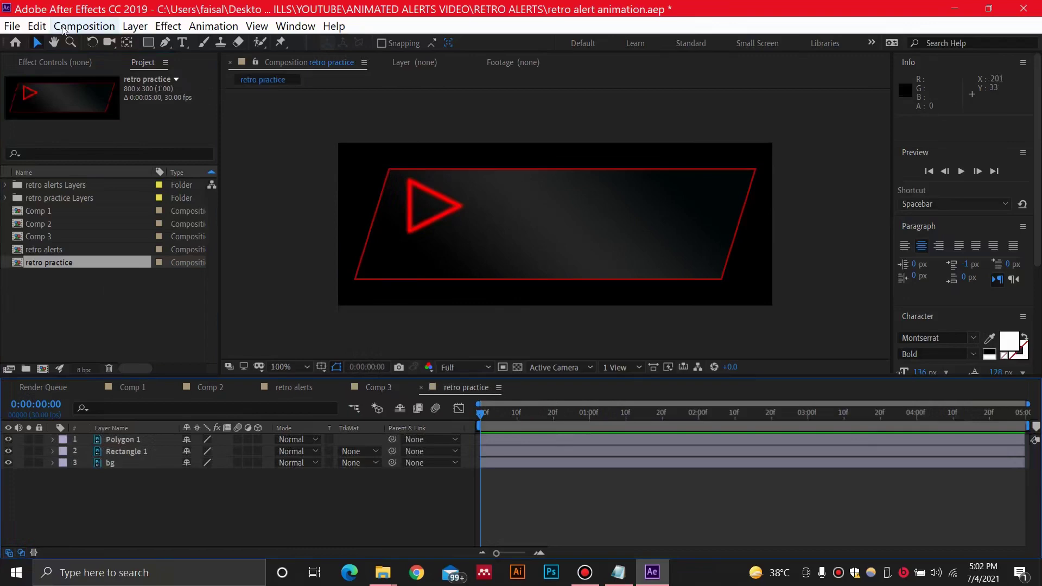
Create a new empty 500 x 300 composition, Comp 4.
{"action": "left_click", "coordinate": [64, 30]}
{"action": "left_click", "coordinate": [86, 44]}
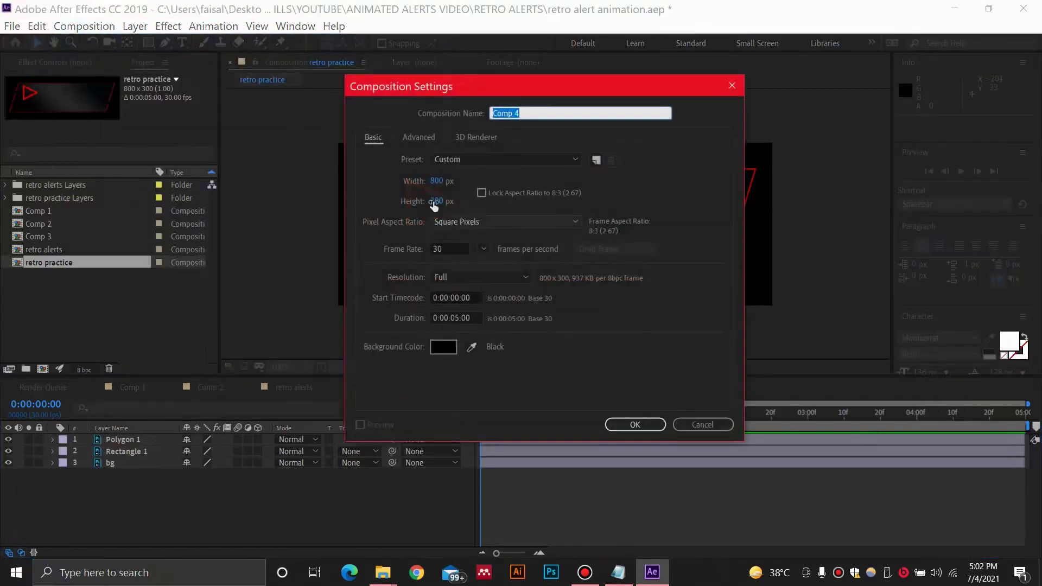
{"action": "left_click", "coordinate": [437, 181]}
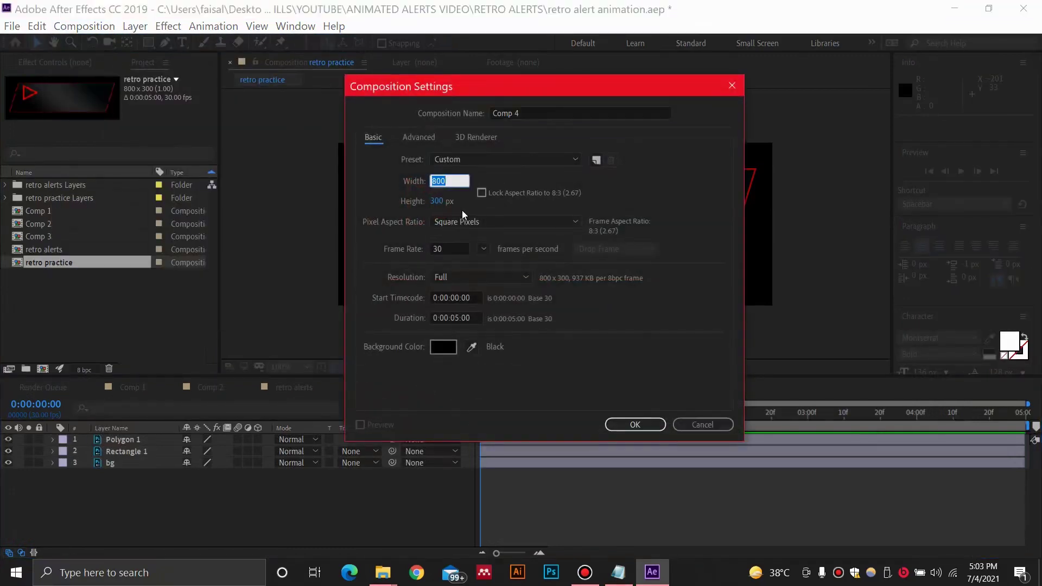
{"action": "type", "text": "500"}
{"action": "left_click", "coordinate": [636, 420]}
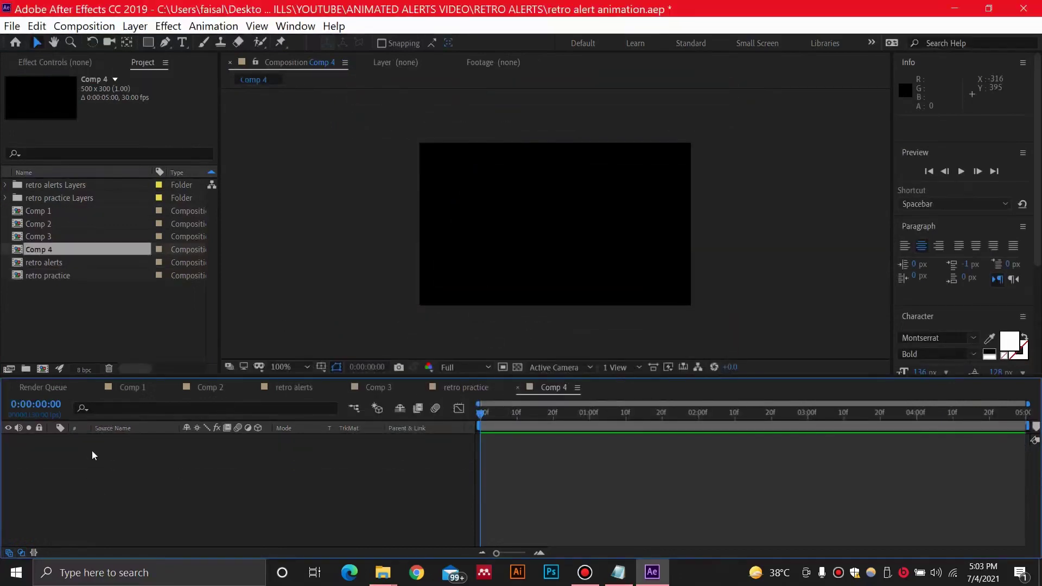
Add a 'New follower' text layer to Comp 4 and centre it.
{"action": "left_click", "coordinate": [129, 27]}
{"action": "mouse_move", "coordinate": [145, 42]}
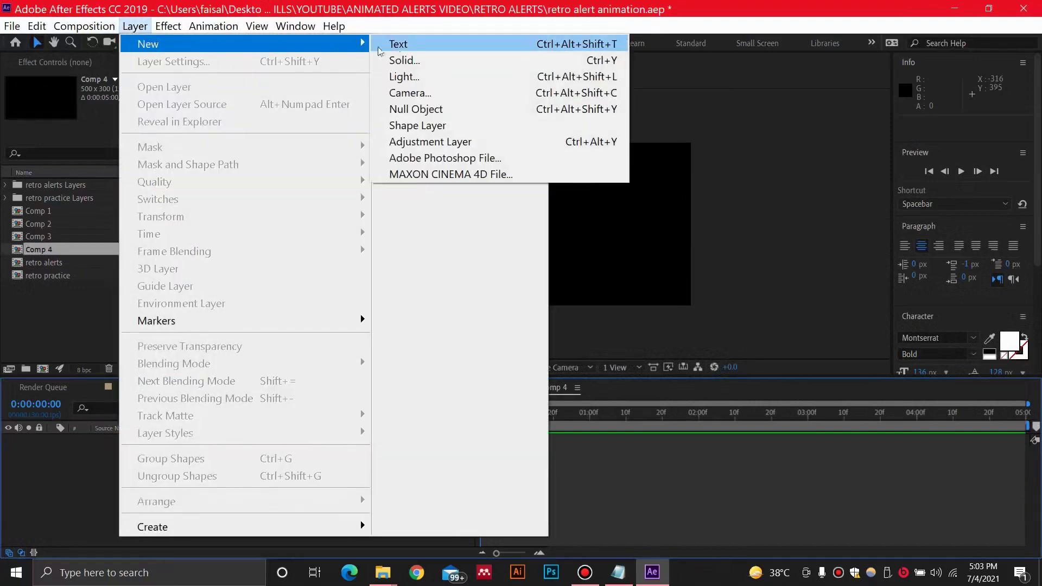
{"action": "left_click", "coordinate": [418, 48]}
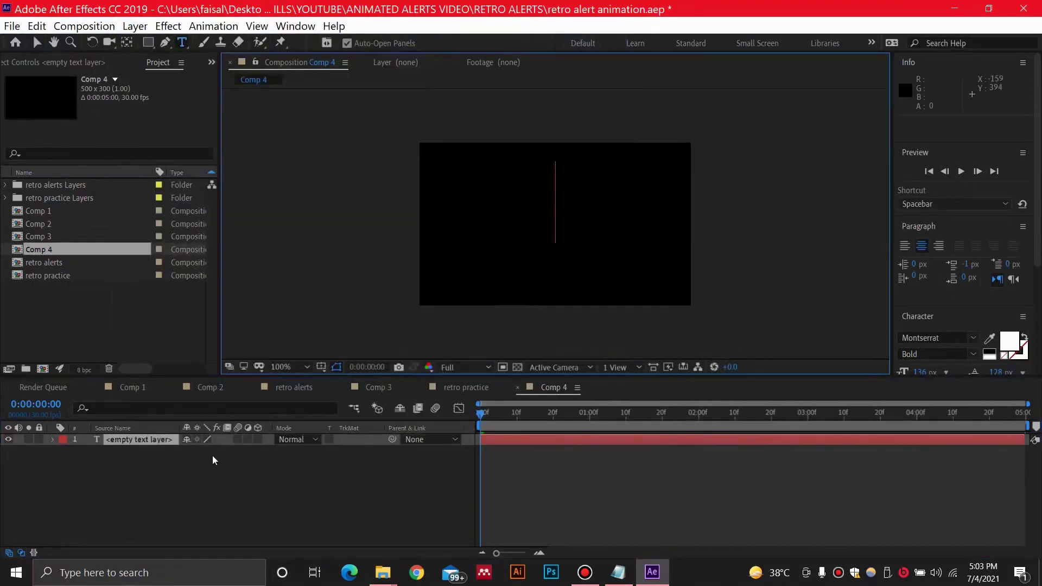
{"action": "type", "text": "n"}
{"action": "key", "text": "BackSpace"}
{"action": "type", "text": "N"}
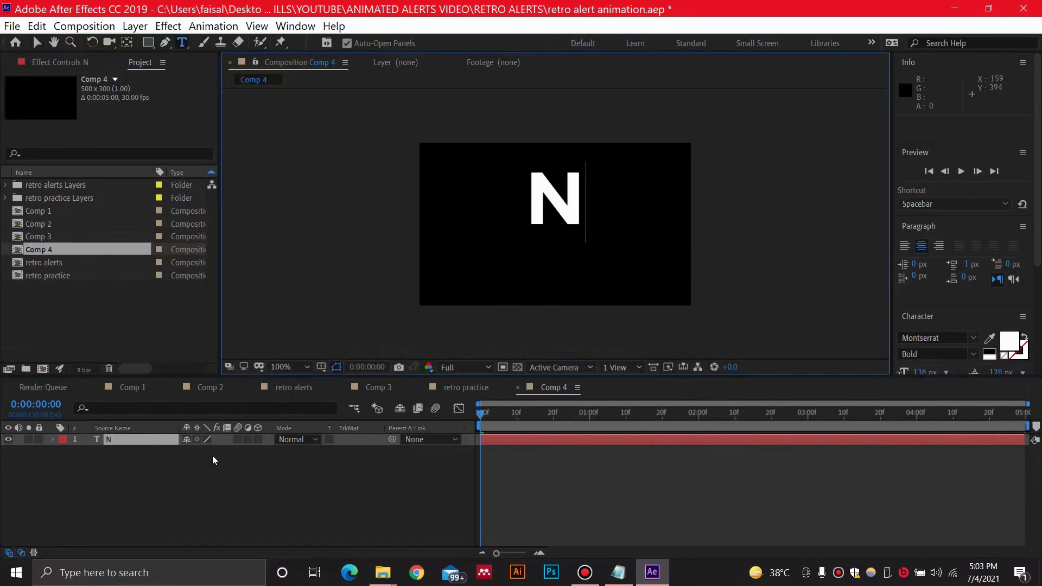
{"action": "type", "text": "ew follower"}
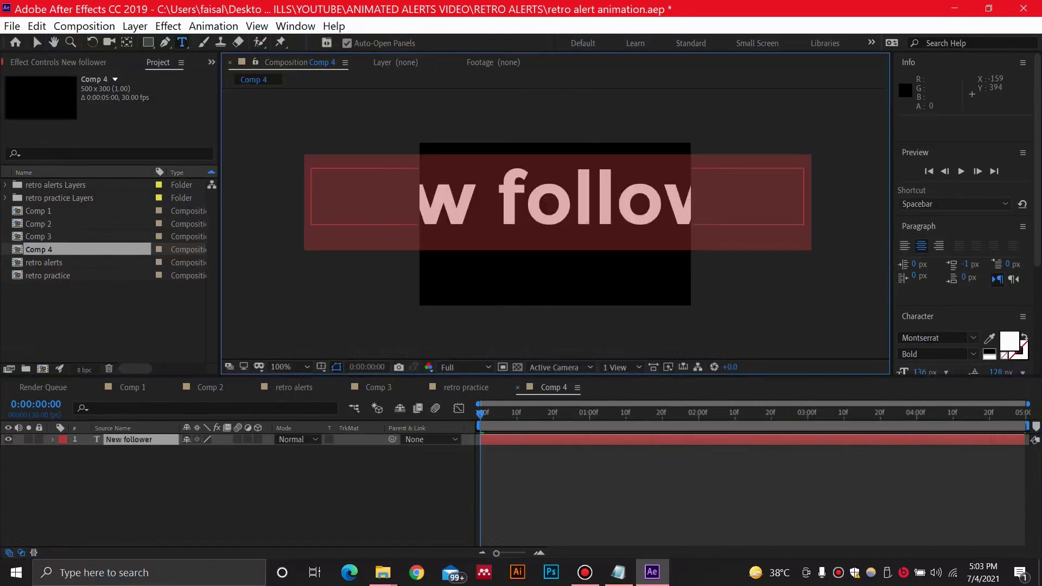
{"action": "scroll", "coordinate": [1037, 182], "scroll_direction": "down", "scroll_amount": 5}
{"action": "mouse_move", "coordinate": [920, 247]}
{"action": "left_mouse_down"}
{"action": "mouse_move", "coordinate": [878, 251]}
{"action": "mouse_move", "coordinate": [902, 249]}
{"action": "left_mouse_up"}
{"action": "left_click", "coordinate": [929, 316]}
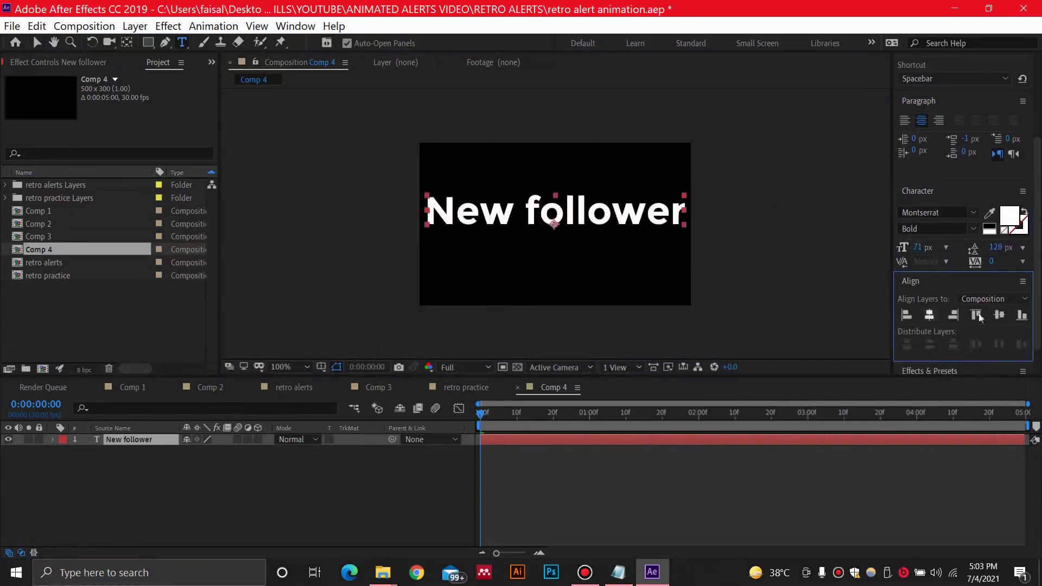
{"action": "left_click", "coordinate": [999, 315]}
Set the text to Morganite Bold, tracking 80, size 121 px, and recentre it.
{"action": "left_click", "coordinate": [949, 212]}
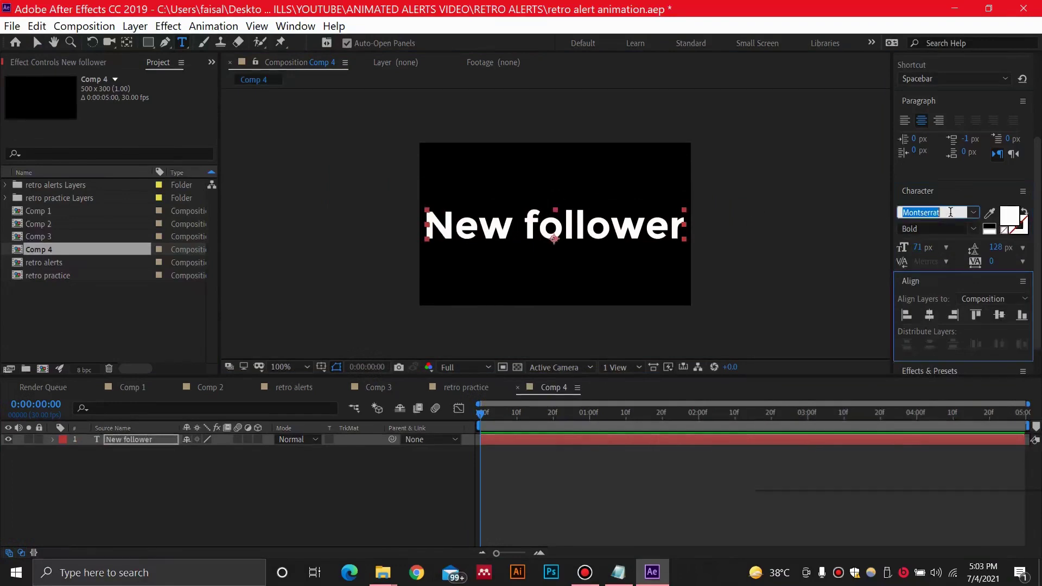
{"action": "type", "text": "mo"}
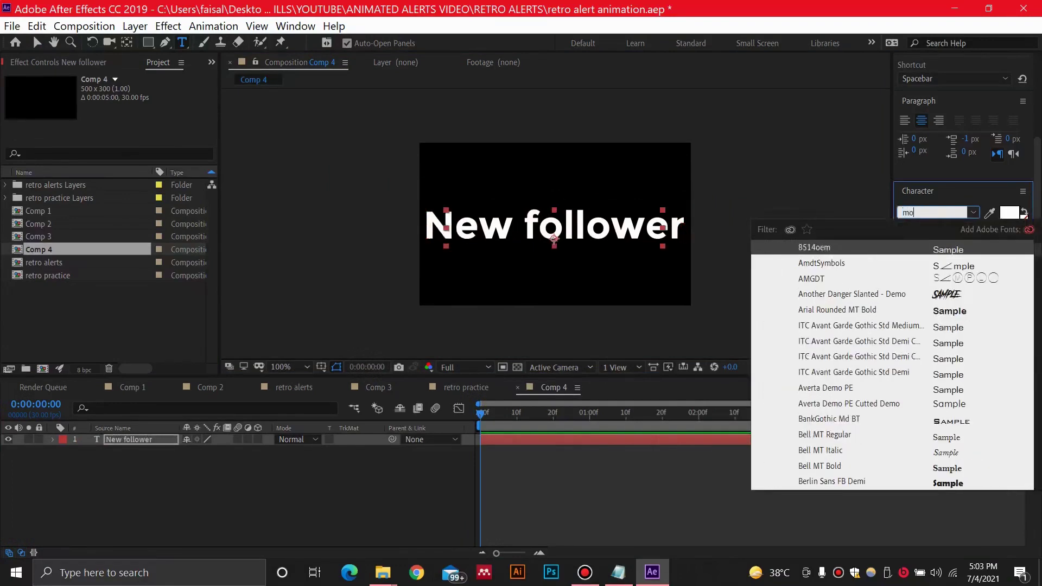
{"action": "type", "text": "rgani"}
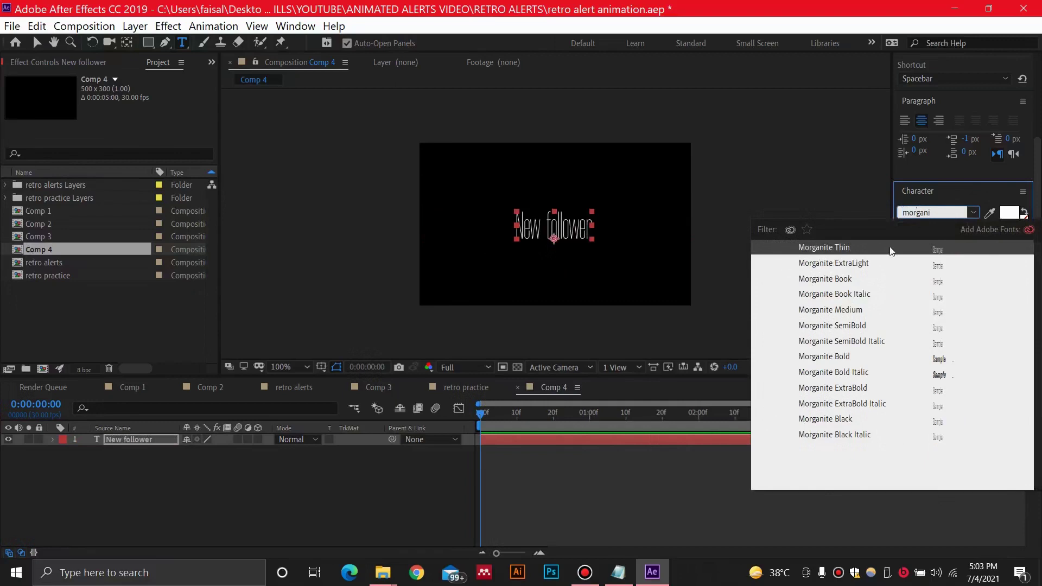
{"action": "left_click", "coordinate": [844, 358]}
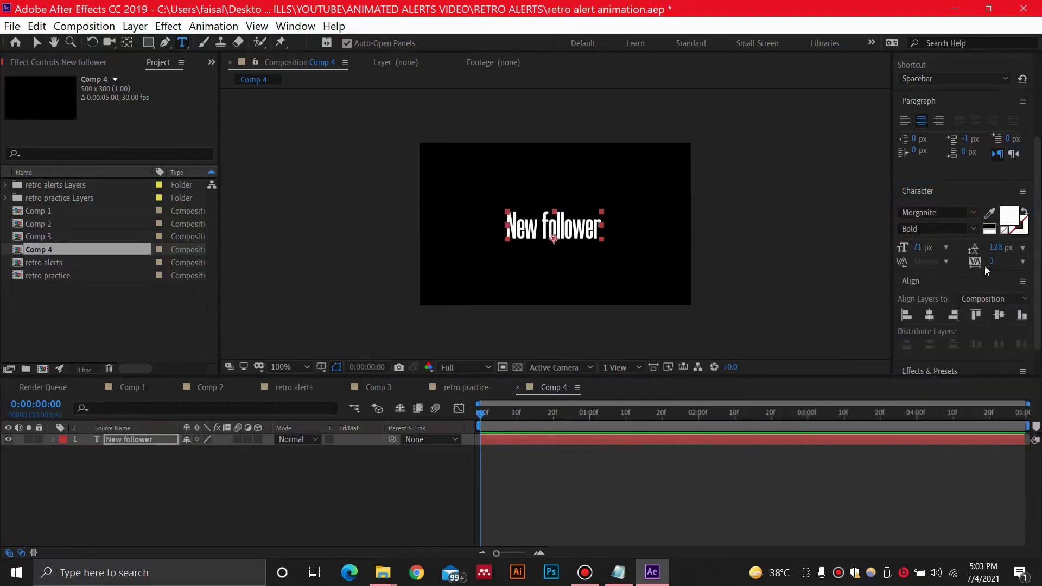
{"action": "left_click_drag", "start_coordinate": [992, 263], "coordinate": [1038, 255]}
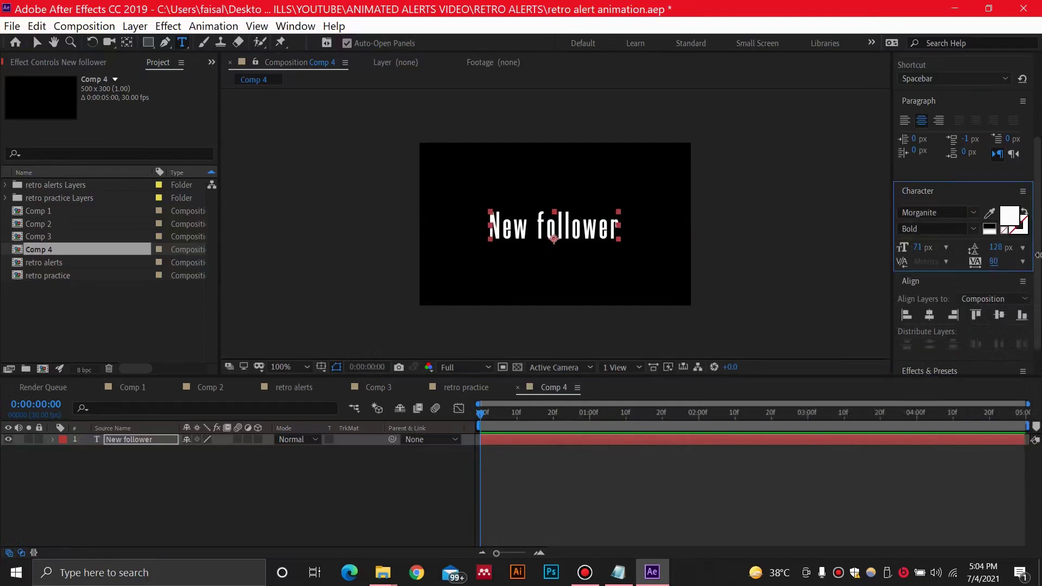
{"action": "left_click_drag", "start_coordinate": [917, 247], "coordinate": [954, 249]}
{"action": "left_click", "coordinate": [929, 315]}
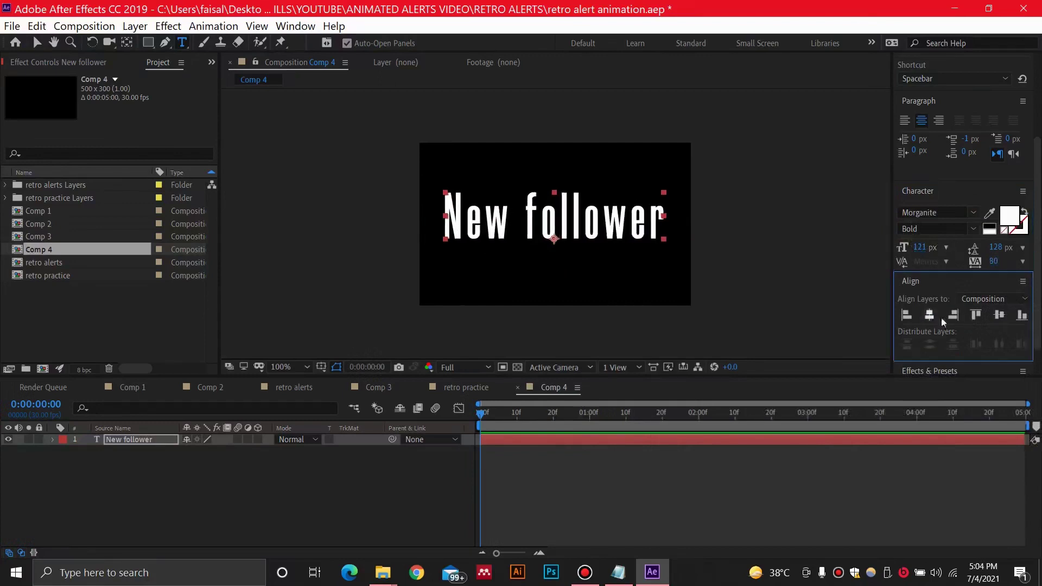
{"action": "left_click", "coordinate": [999, 315]}
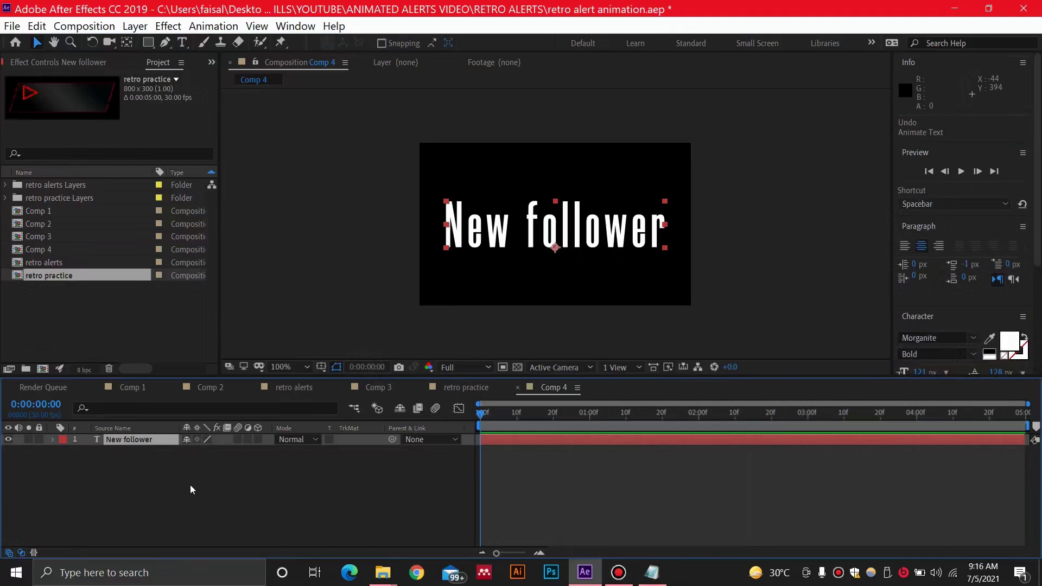
Add a Position animator to the text with a -700,0 offset.
{"action": "left_click", "coordinate": [52, 439]}
{"action": "left_click", "coordinate": [265, 451]}
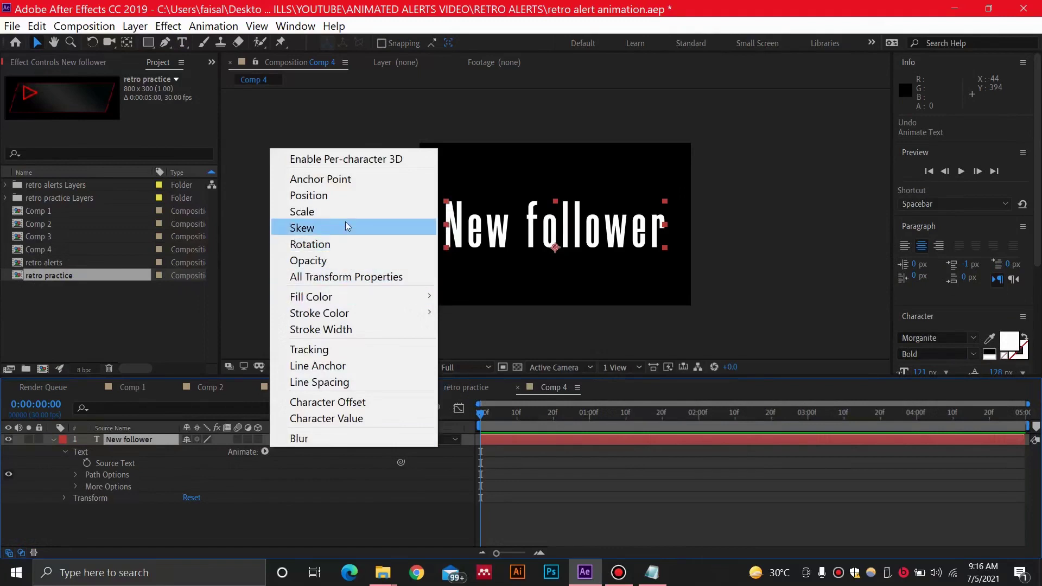
{"action": "left_click", "coordinate": [347, 194]}
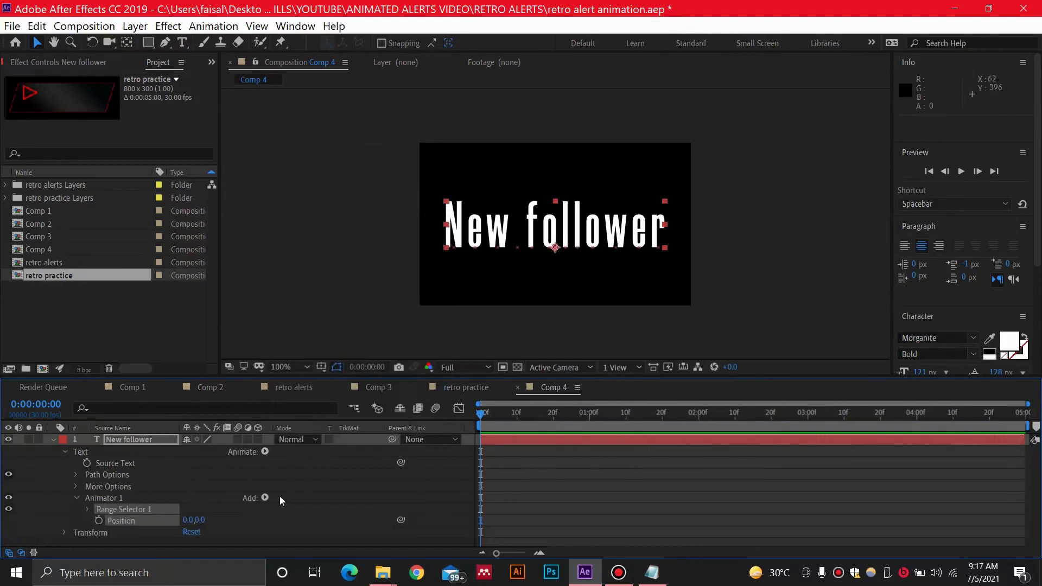
{"action": "left_click", "coordinate": [189, 520]}
{"action": "type", "text": "-700"}
{"action": "key", "text": "Return"}
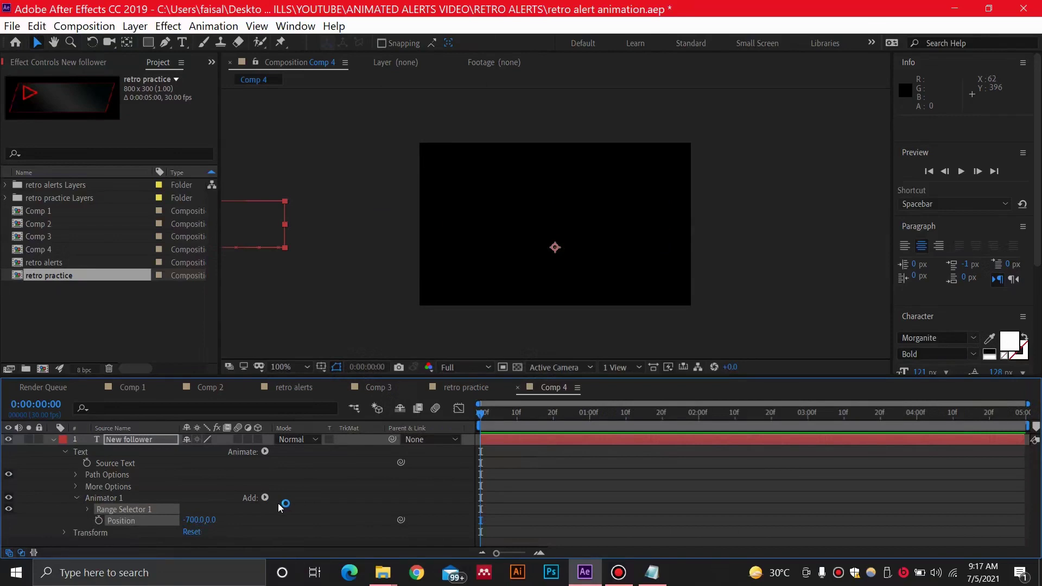
Add 0% Opacity to Animator 1, then an Expression Selector.
{"action": "left_click", "coordinate": [266, 498]}
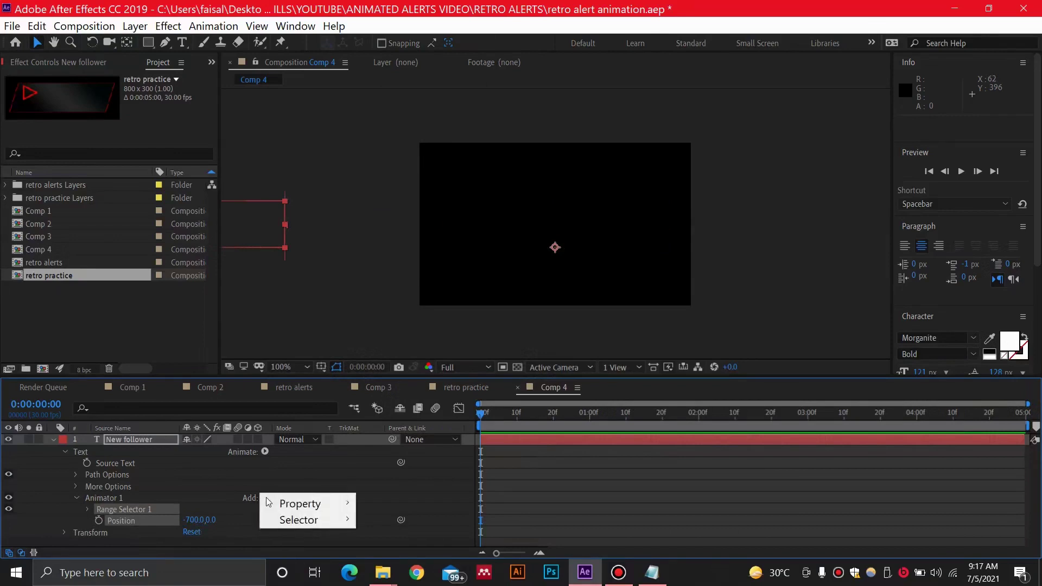
{"action": "mouse_move", "coordinate": [310, 504]}
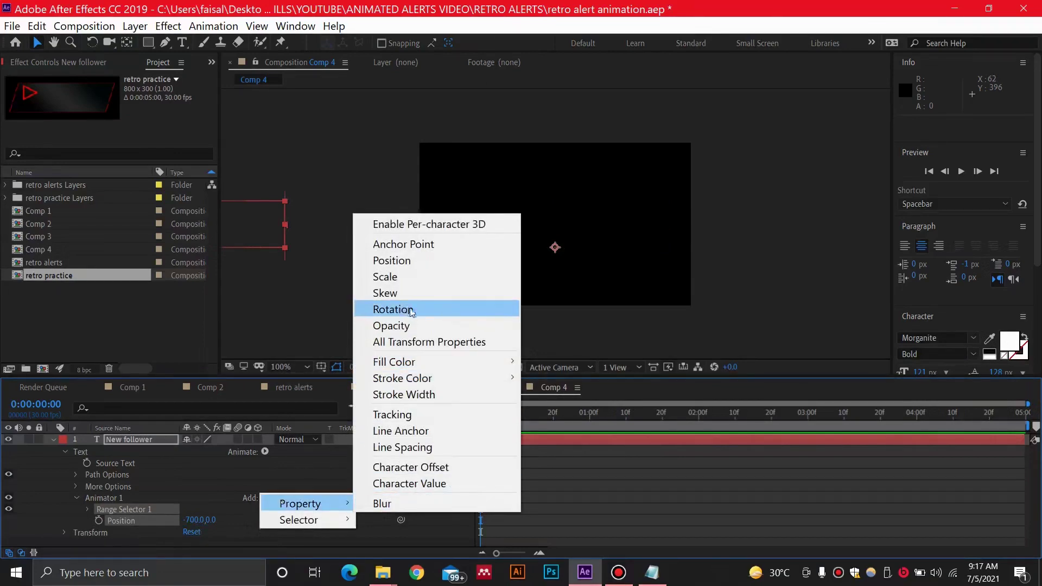
{"action": "left_click", "coordinate": [402, 325]}
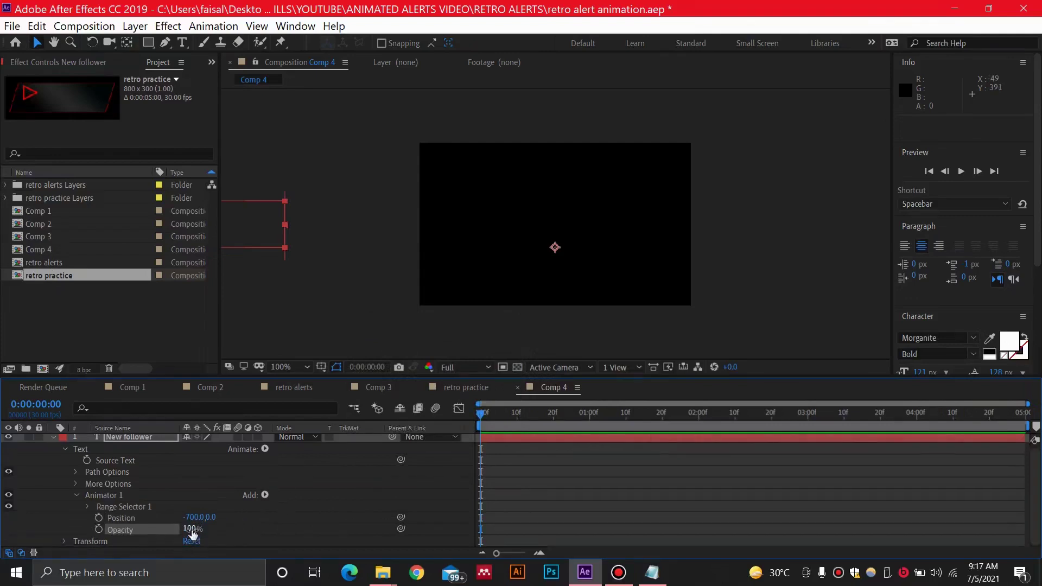
{"action": "left_click", "coordinate": [192, 529]}
{"action": "type", "text": "0"}
{"action": "key", "text": "Return"}
{"action": "left_click", "coordinate": [264, 494]}
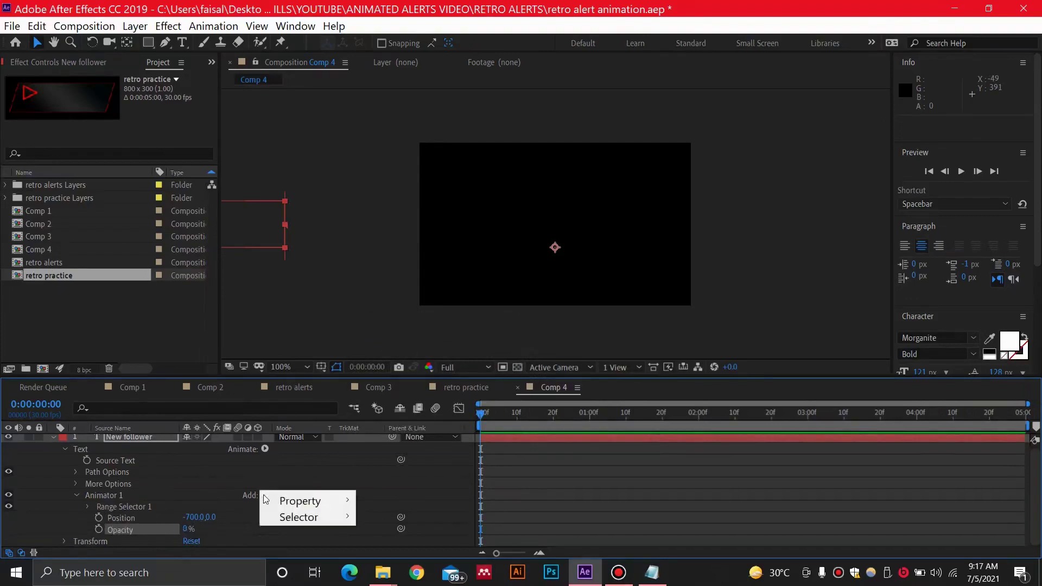
{"action": "mouse_move", "coordinate": [308, 522]}
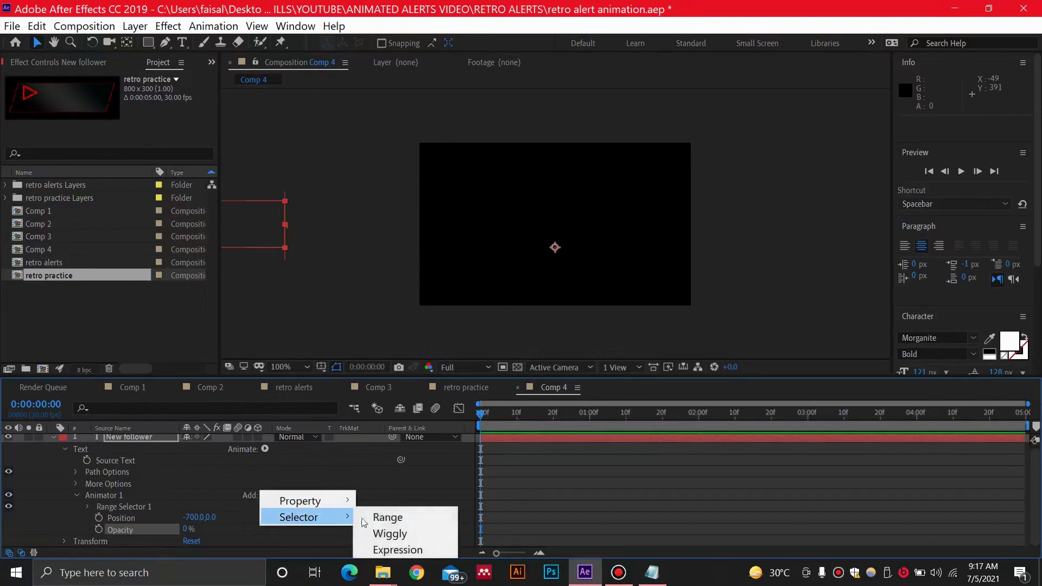
{"action": "left_click", "coordinate": [390, 552]}
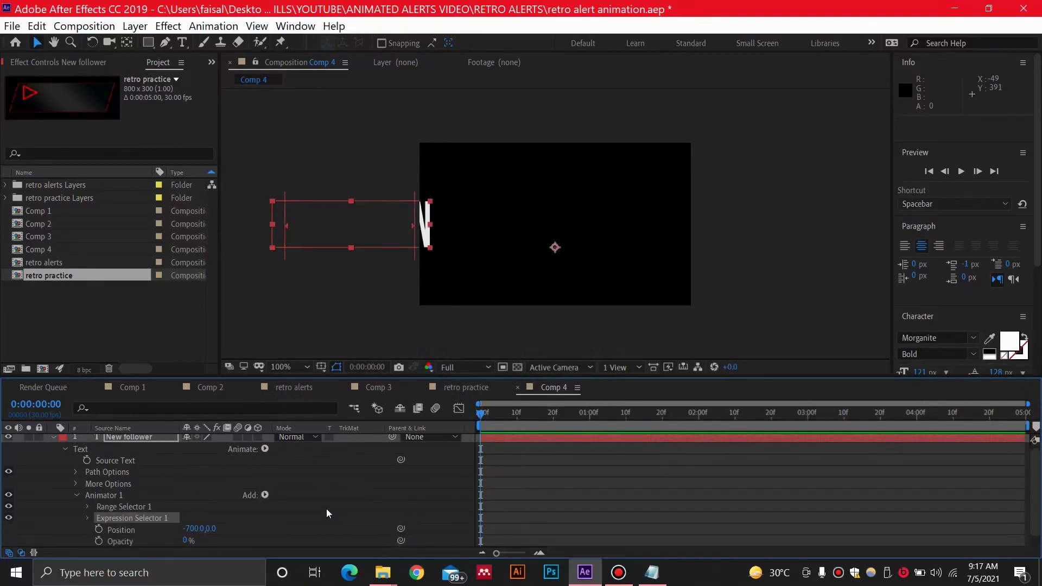
Replace the Expression Selector Amount's default expression with the pasted 'delay = .05' code from Notepad.
{"action": "scroll", "coordinate": [327, 510], "scroll_direction": "down", "scroll_amount": 1}
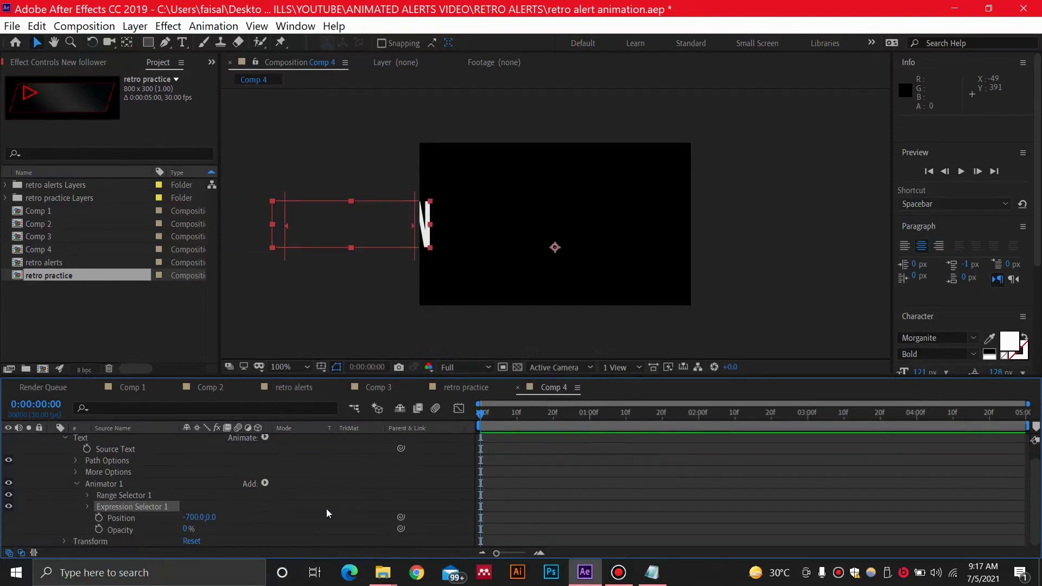
{"action": "left_click", "coordinate": [87, 507]}
{"action": "scroll", "coordinate": [112, 524], "scroll_direction": "down", "scroll_amount": 2}
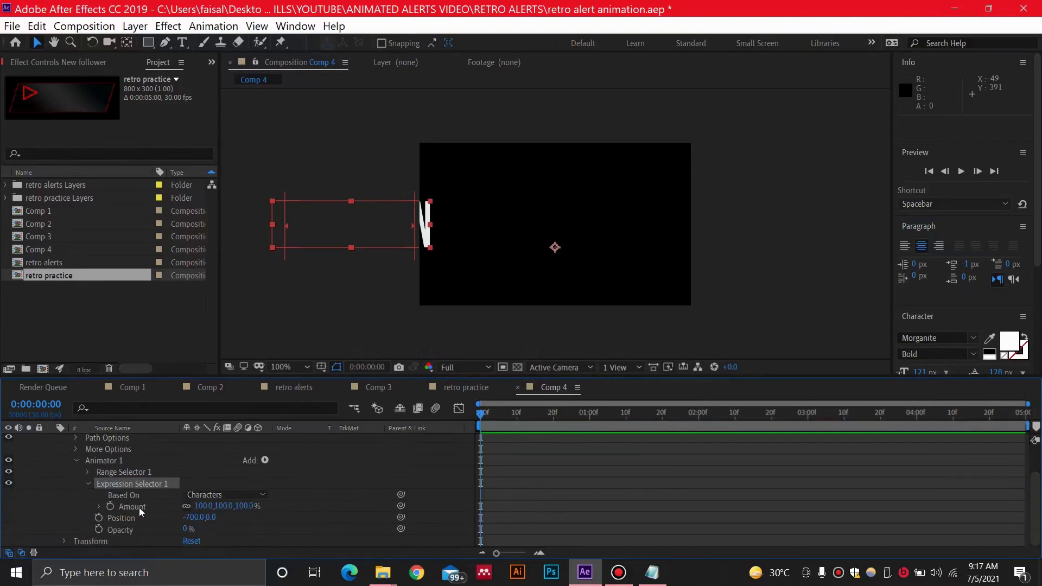
{"action": "left_click", "coordinate": [110, 507], "text": "alt"}
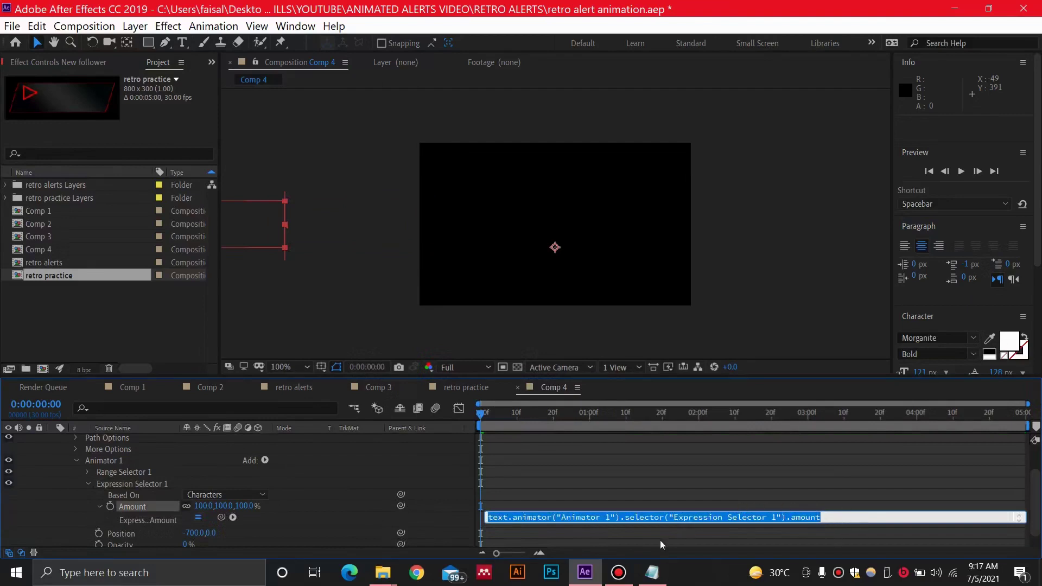
{"action": "left_click", "coordinate": [652, 573]}
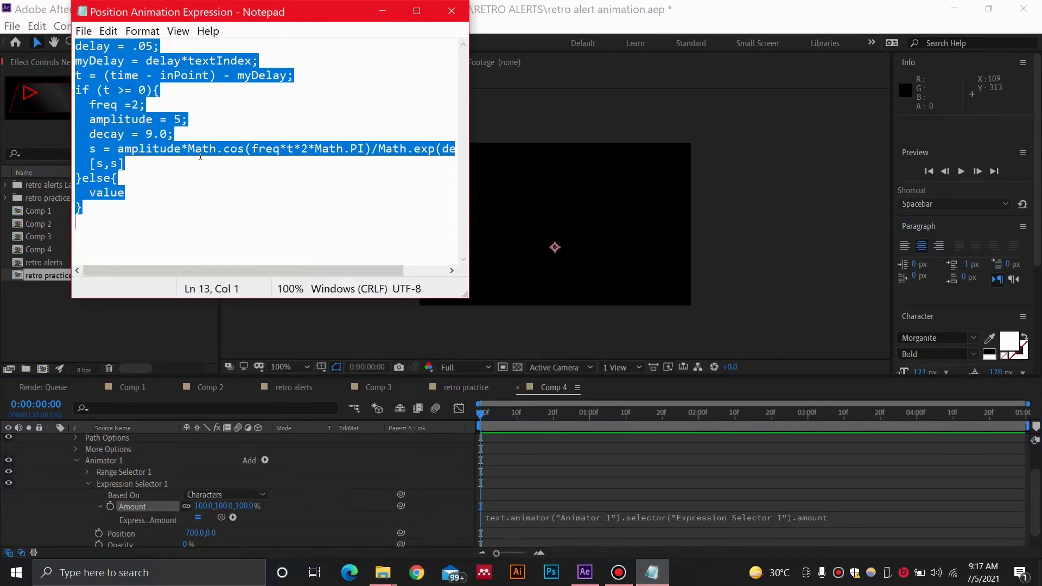
{"action": "left_click", "coordinate": [576, 518]}
{"action": "key", "text": "BackSpace"}
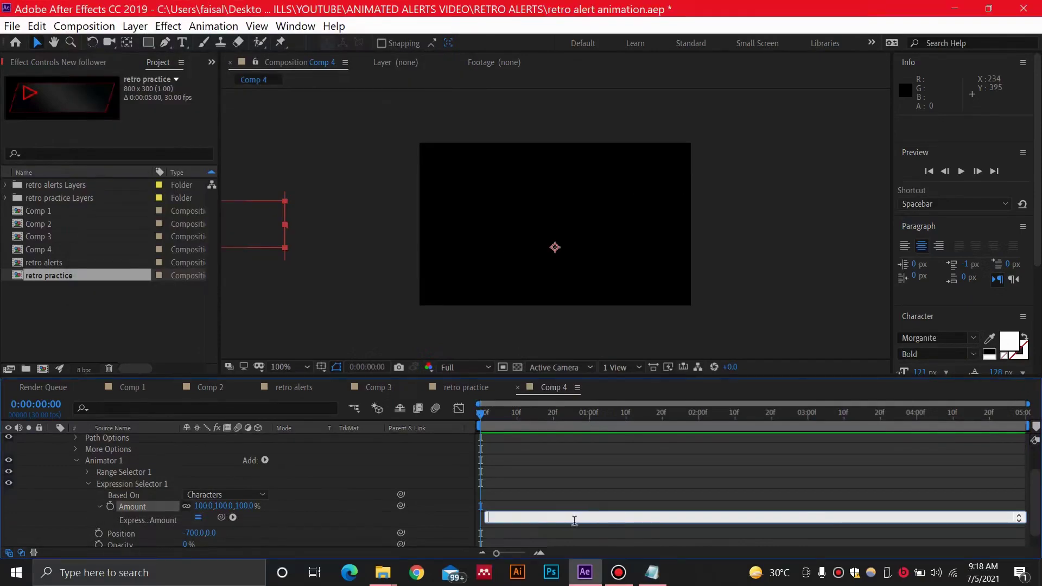
{"action": "key", "text": "ctrl+v"}
{"action": "left_click", "coordinate": [149, 485]}
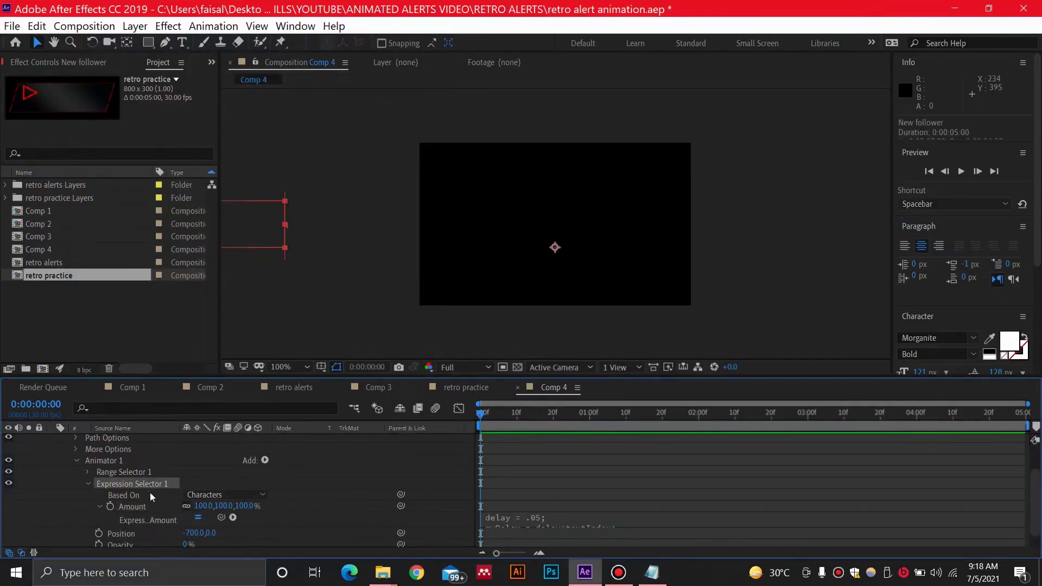
{"action": "left_click", "coordinate": [152, 507]}
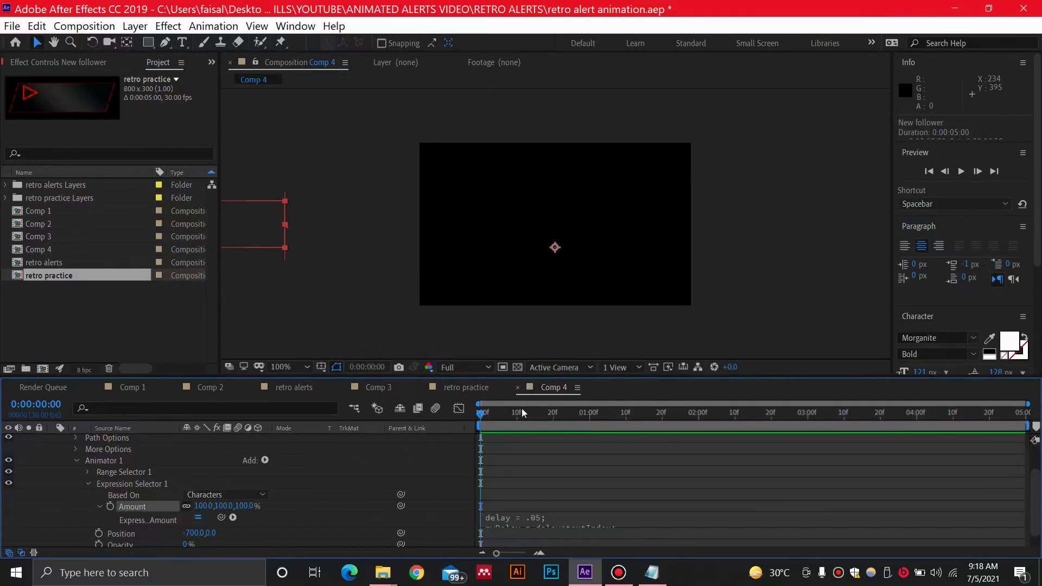
Preview 'New follower' animating in letter by letter from the start of the composition.
{"action": "key", "text": "space"}
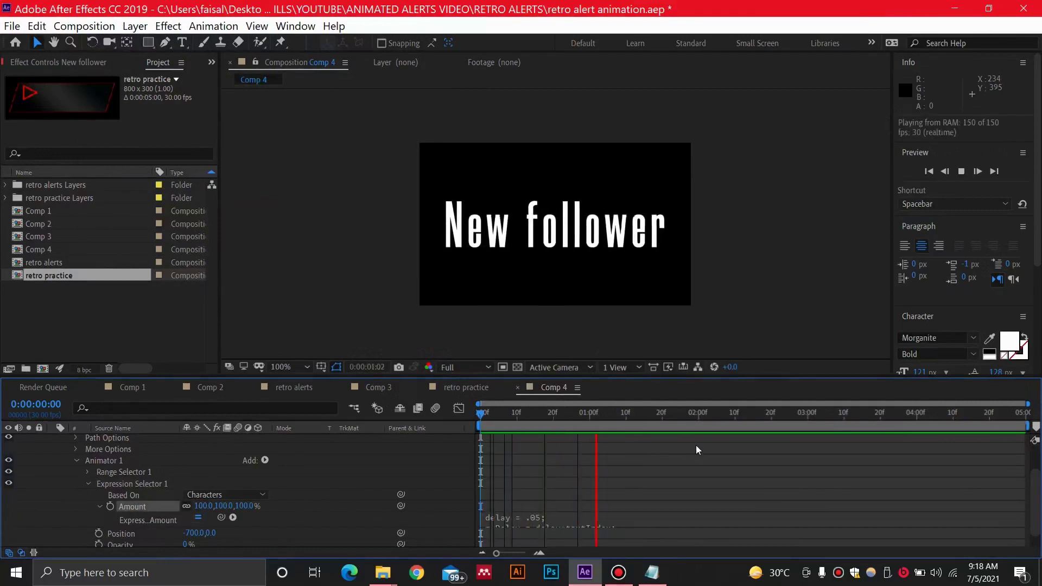
{"action": "key", "text": "space"}
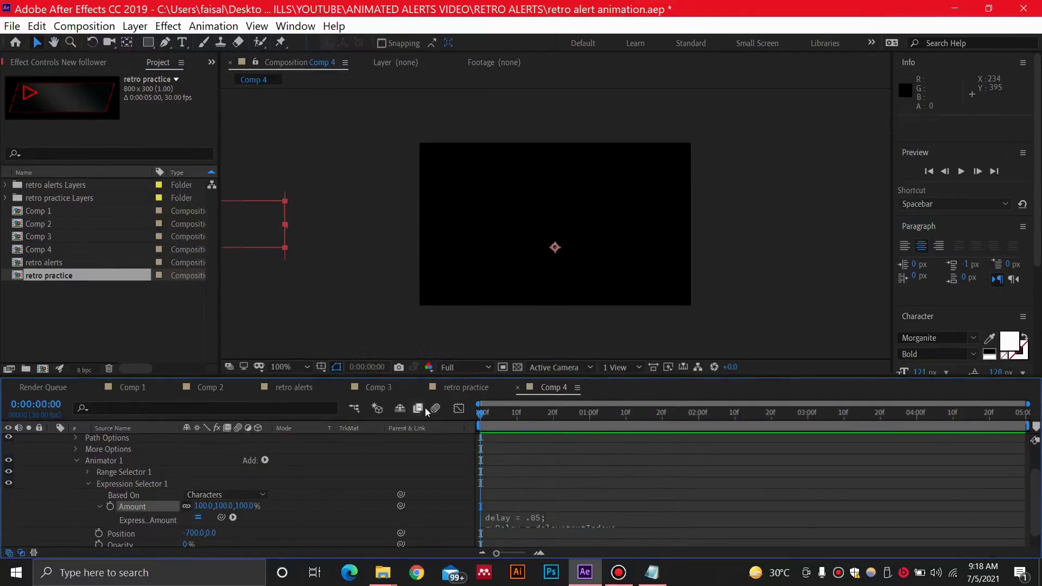
{"action": "key", "text": "space"}
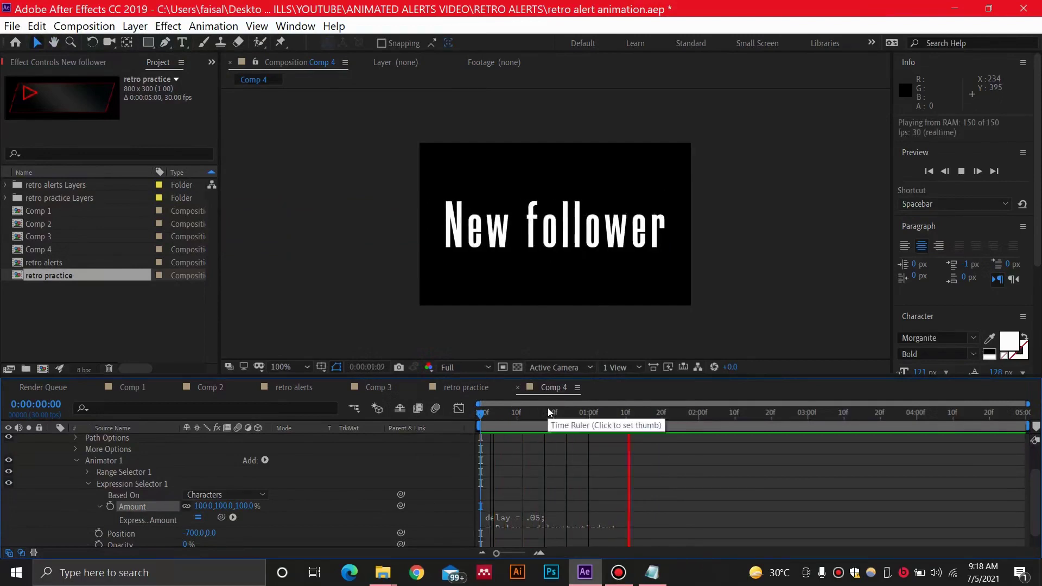
{"action": "left_click", "coordinate": [694, 414]}
{"action": "left_click_drag", "start_coordinate": [607, 417], "coordinate": [442, 416]}
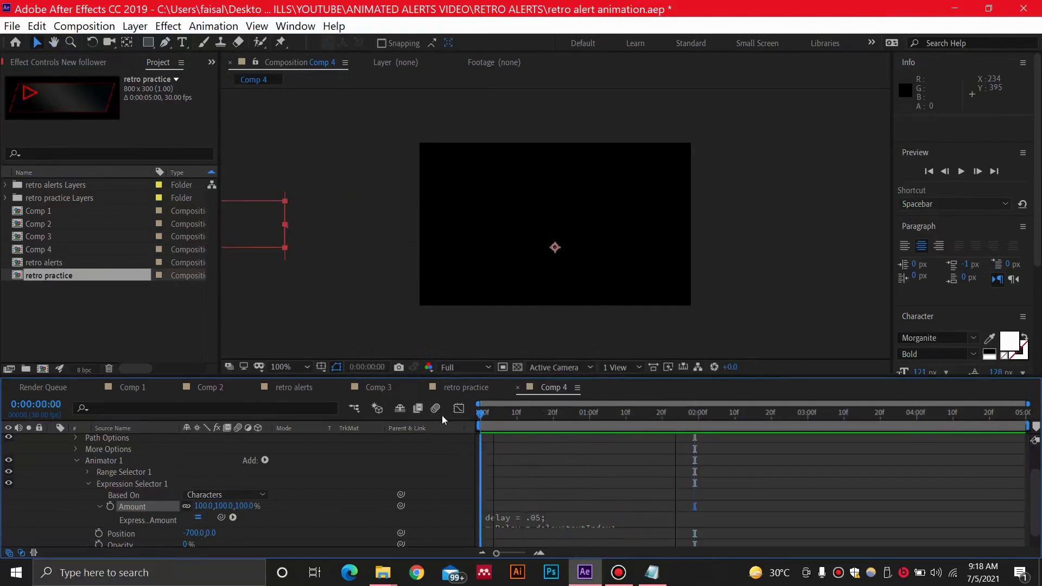
{"action": "key", "text": "space"}
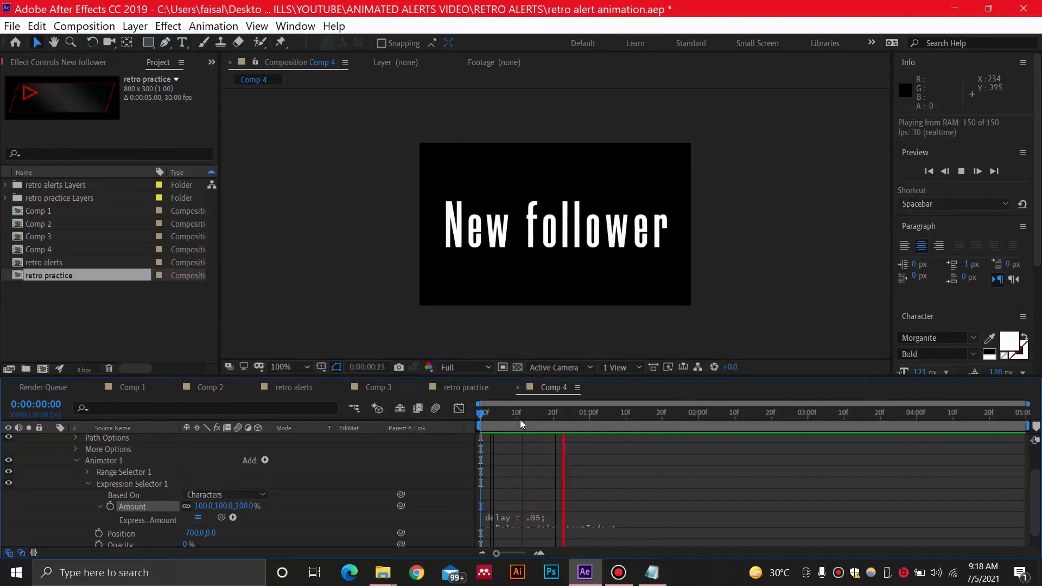
{"action": "left_click", "coordinate": [680, 414]}
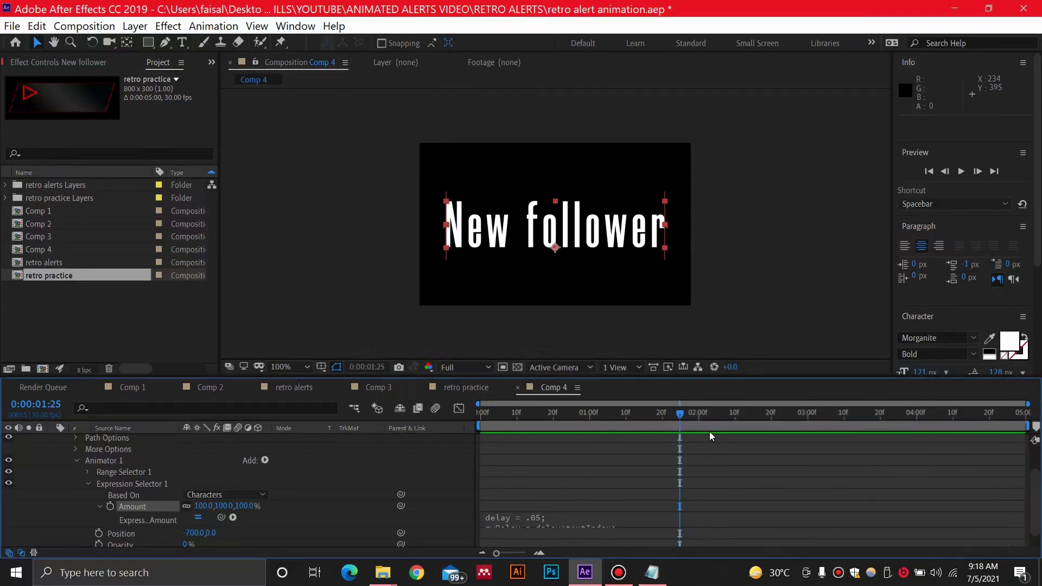
Open the retro practice composition and add the New follower comp (Comp 4) as its top layer.
{"action": "left_click", "coordinate": [459, 387]}
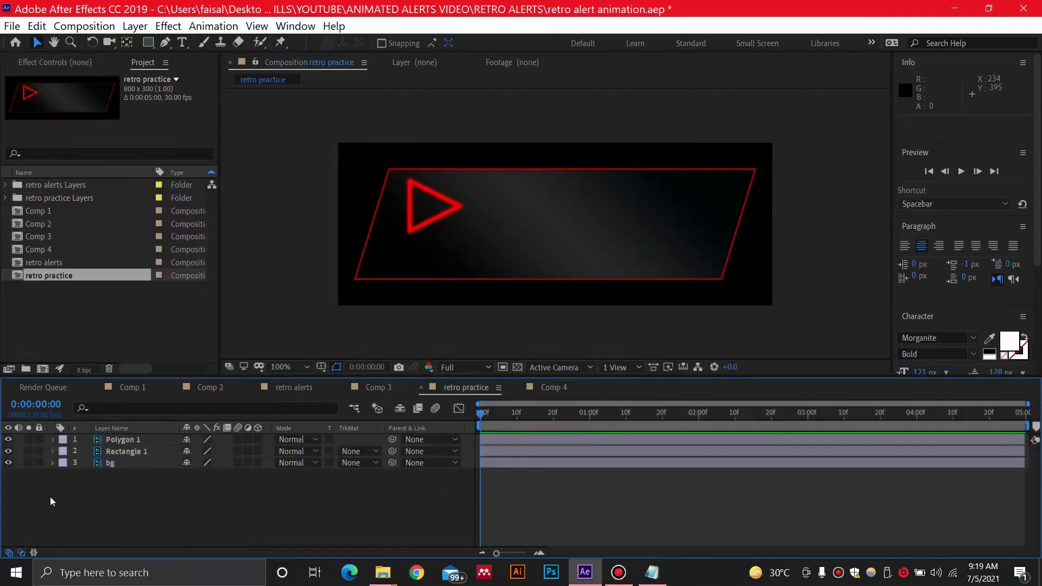
{"action": "left_click", "coordinate": [8, 439]}
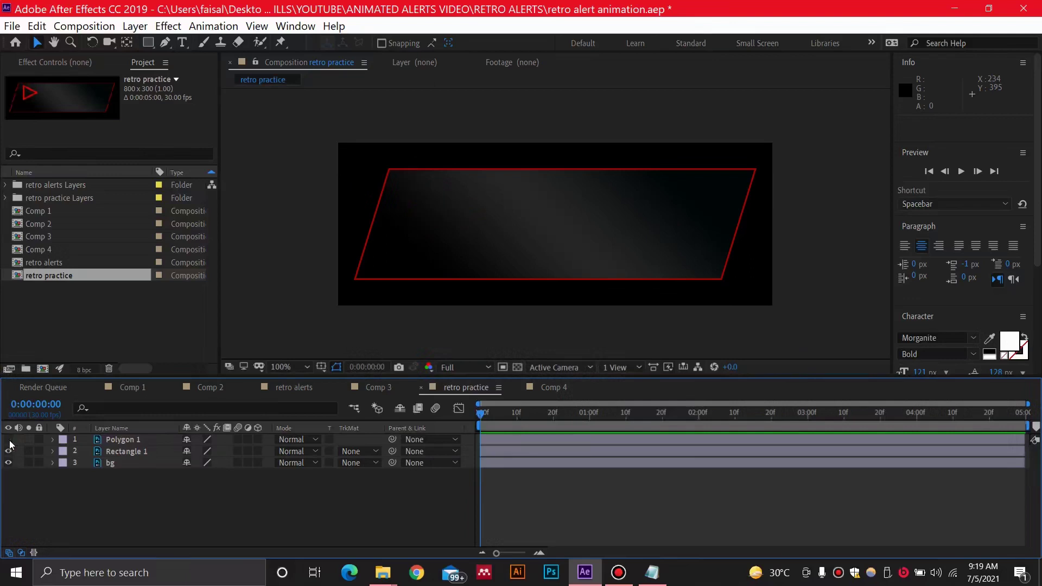
{"action": "left_click", "coordinate": [8, 440]}
{"action": "left_click", "coordinate": [123, 439]}
{"action": "left_click", "coordinate": [127, 451]}
{"action": "left_click", "coordinate": [227, 499]}
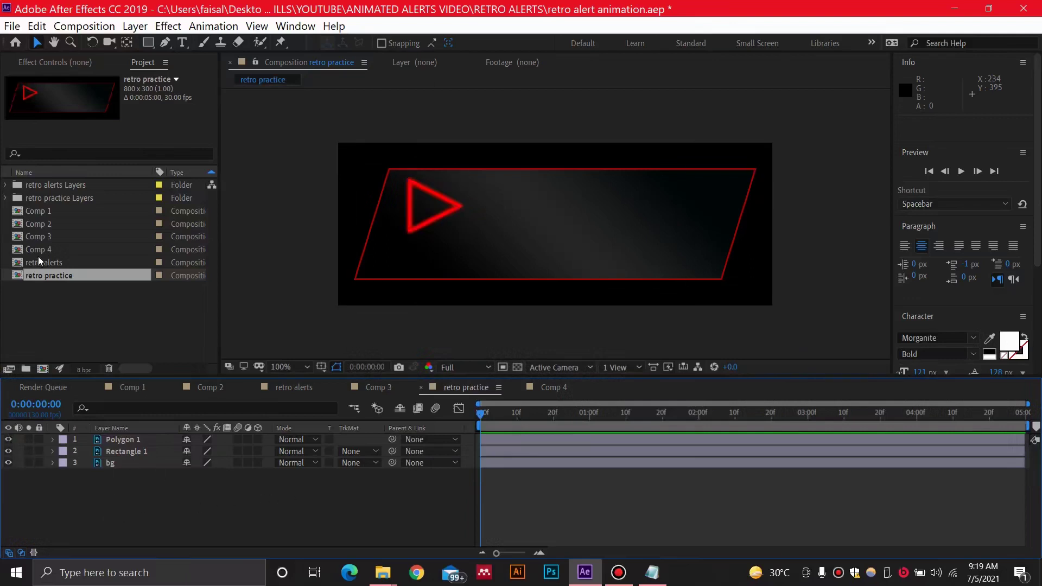
{"action": "left_click_drag", "start_coordinate": [37, 249], "coordinate": [125, 437]}
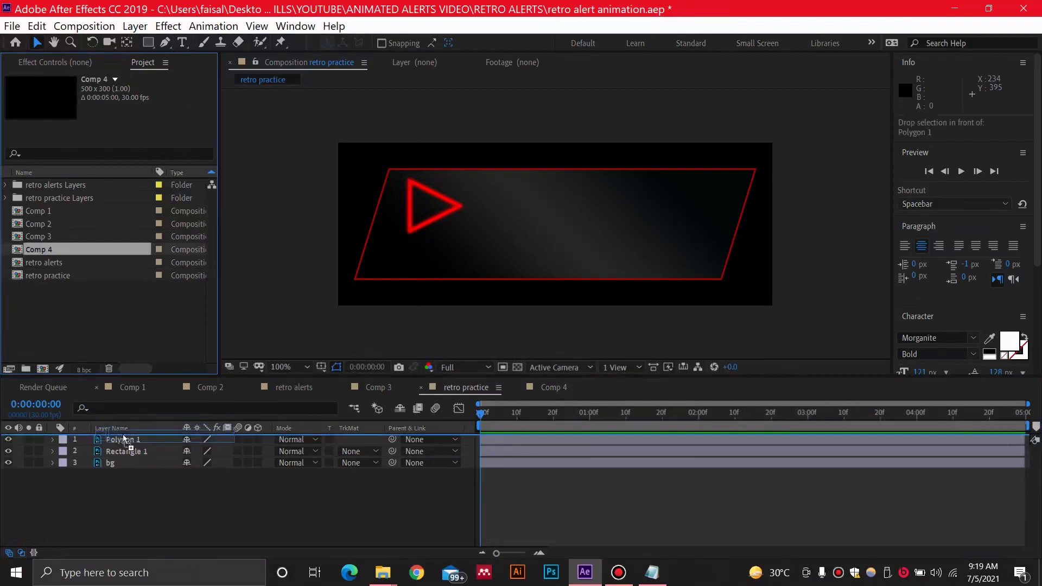
{"action": "key", "text": "space"}
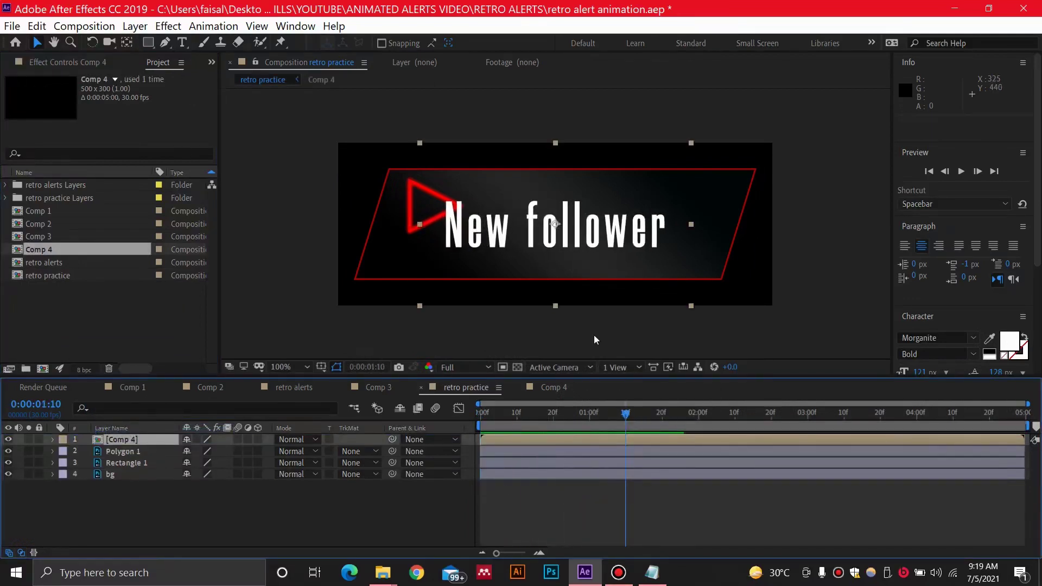
Scale the text down, move it beside the red triangle, and shift the layer's start later.
{"action": "left_click_drag", "start_coordinate": [692, 142], "coordinate": [661, 162]}
{"action": "mouse_move", "coordinate": [585, 231]}
{"action": "left_mouse_down"}
{"action": "mouse_move", "coordinate": [604, 214]}
{"action": "mouse_move", "coordinate": [592, 212]}
{"action": "left_mouse_up"}
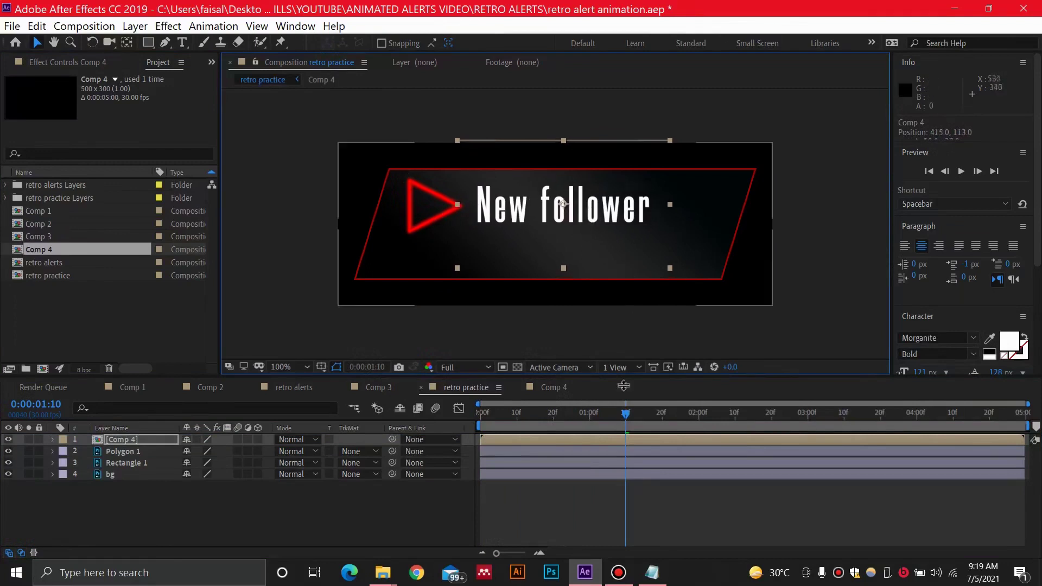
{"action": "key", "text": "space"}
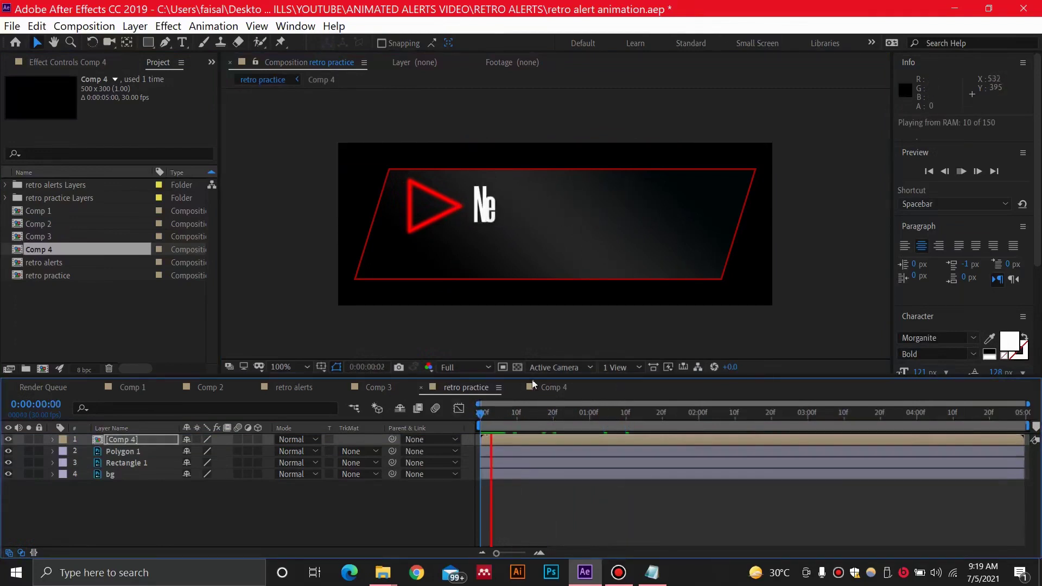
{"action": "left_click", "coordinate": [662, 415]}
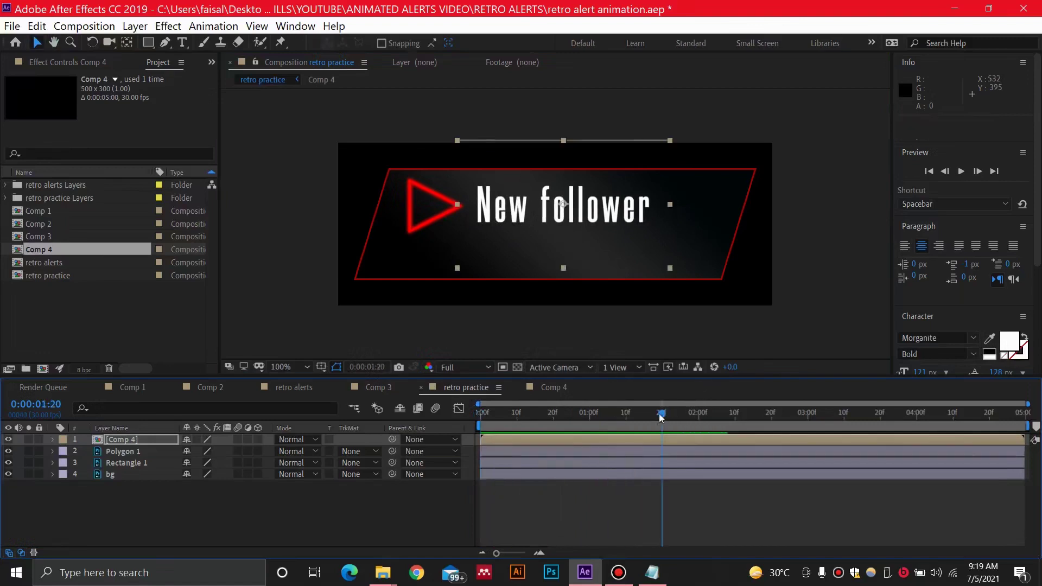
{"action": "left_click_drag", "start_coordinate": [662, 414], "coordinate": [442, 418]}
{"action": "key", "text": "space"}
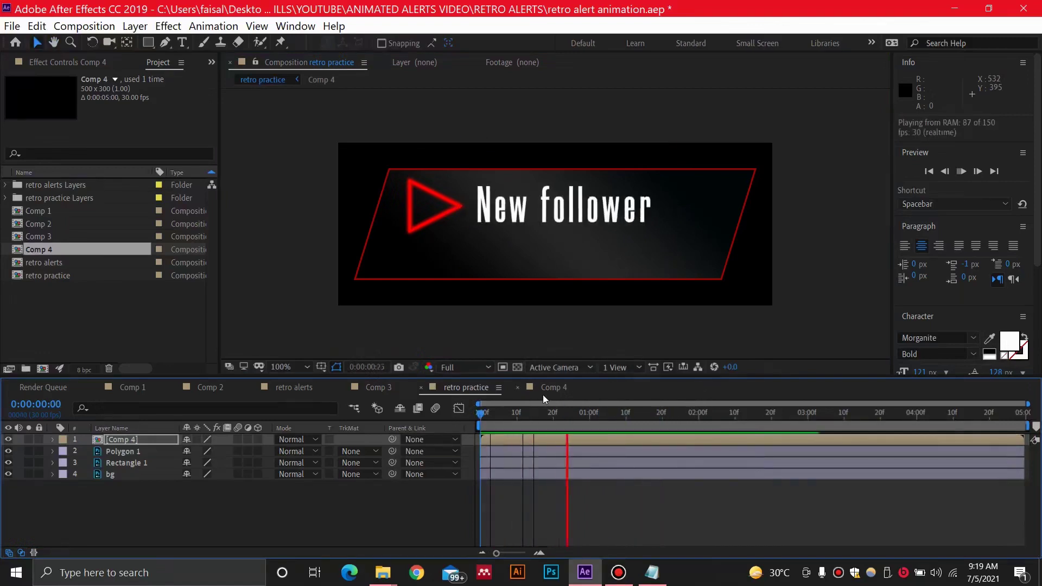
{"action": "left_click", "coordinate": [519, 441]}
{"action": "left_click_drag", "start_coordinate": [504, 436], "coordinate": [461, 415]}
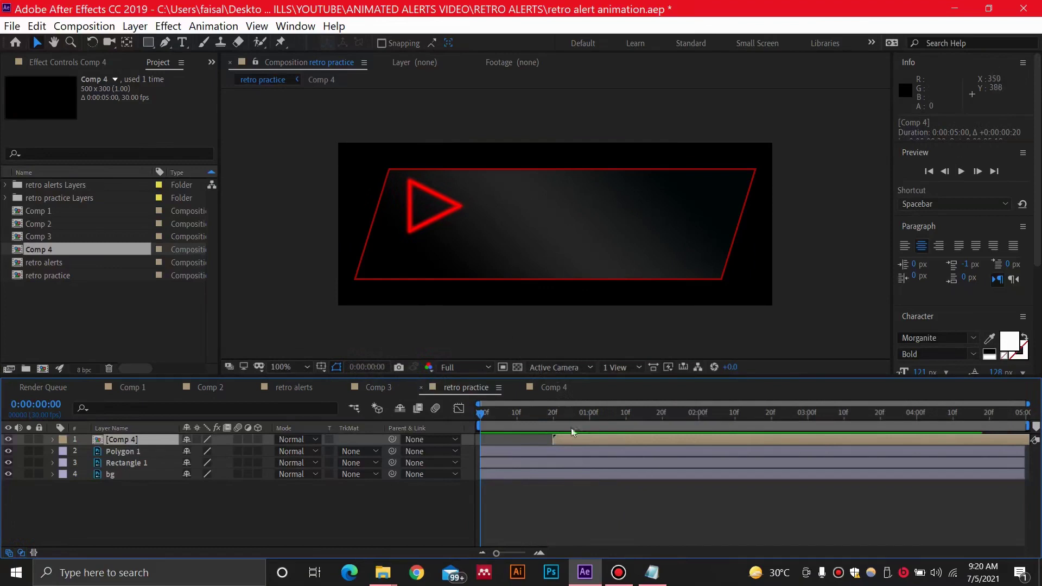
Scrub to about two seconds to check the text sliding in beside the triangle.
{"action": "left_click_drag", "start_coordinate": [517, 409], "coordinate": [584, 425]}
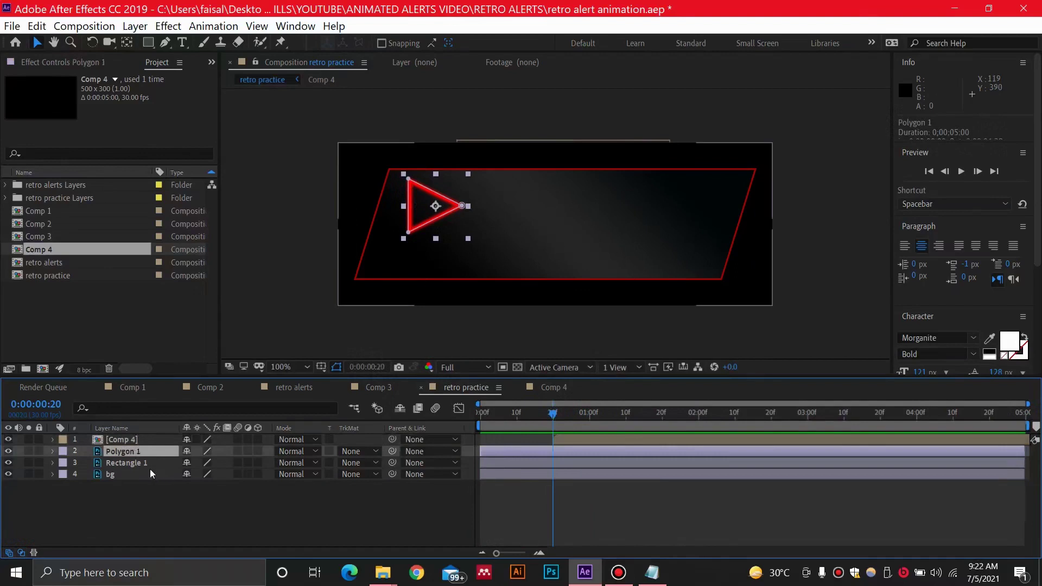
Set the triangle's Scale to 0% at 0:00:00:20.
{"action": "key", "text": "s"}
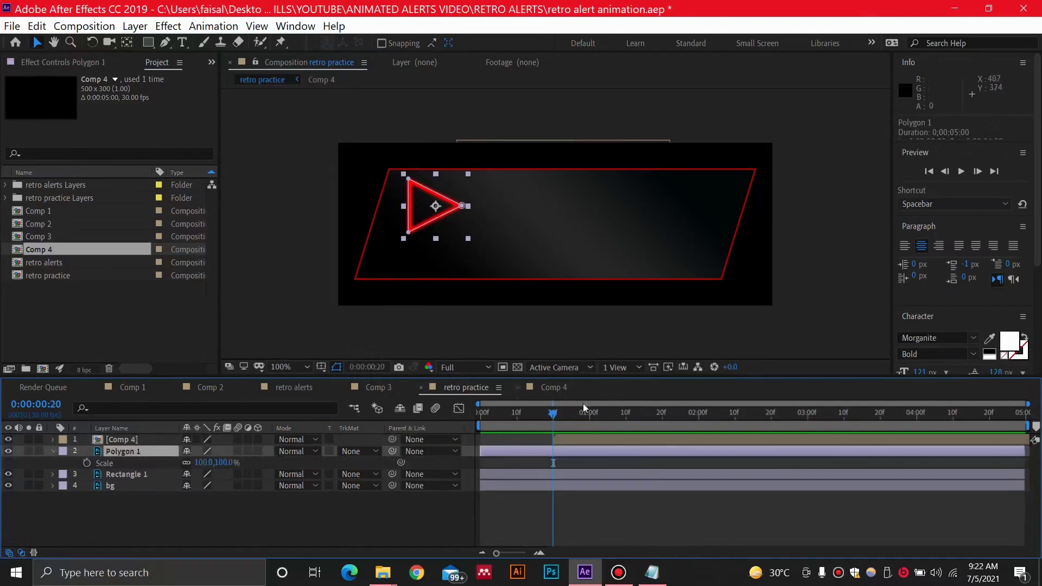
{"action": "left_click_drag", "start_coordinate": [204, 463], "coordinate": [120, 463]}
{"action": "left_click", "coordinate": [202, 463]}
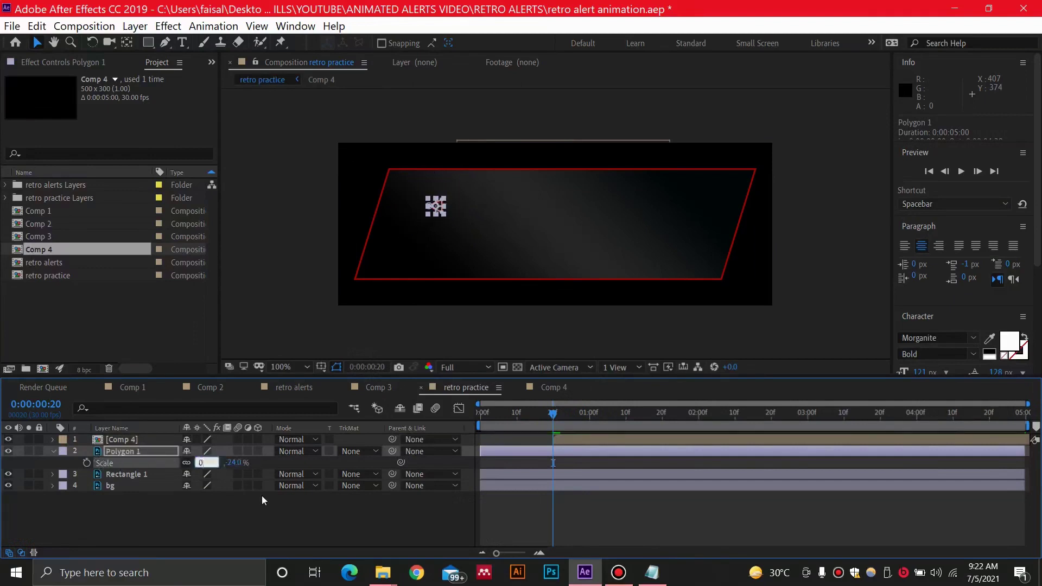
{"action": "type", "text": "0"}
{"action": "key", "text": "Return"}
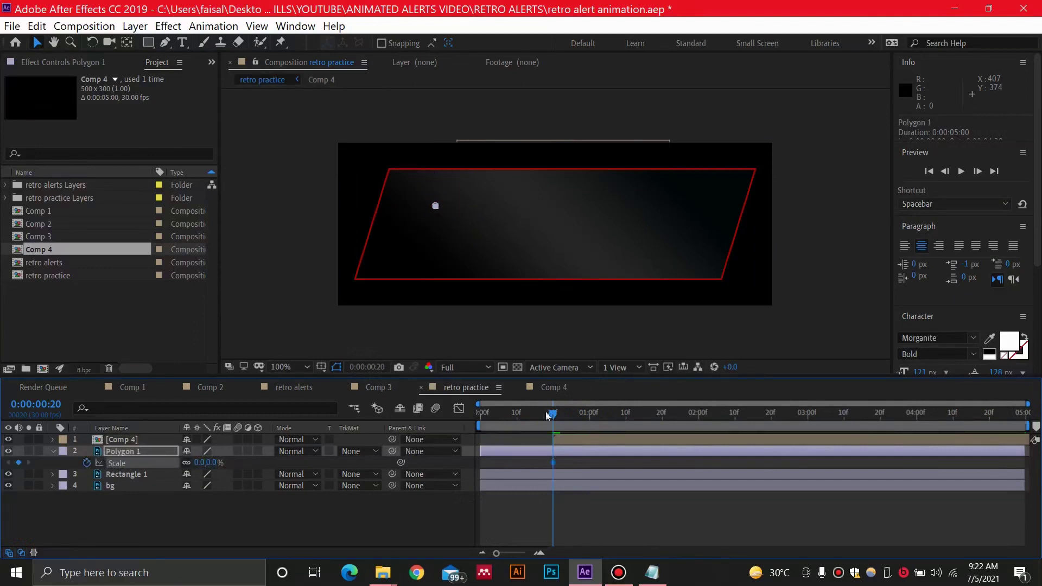
{"action": "left_click_drag", "start_coordinate": [555, 417], "coordinate": [546, 419]}
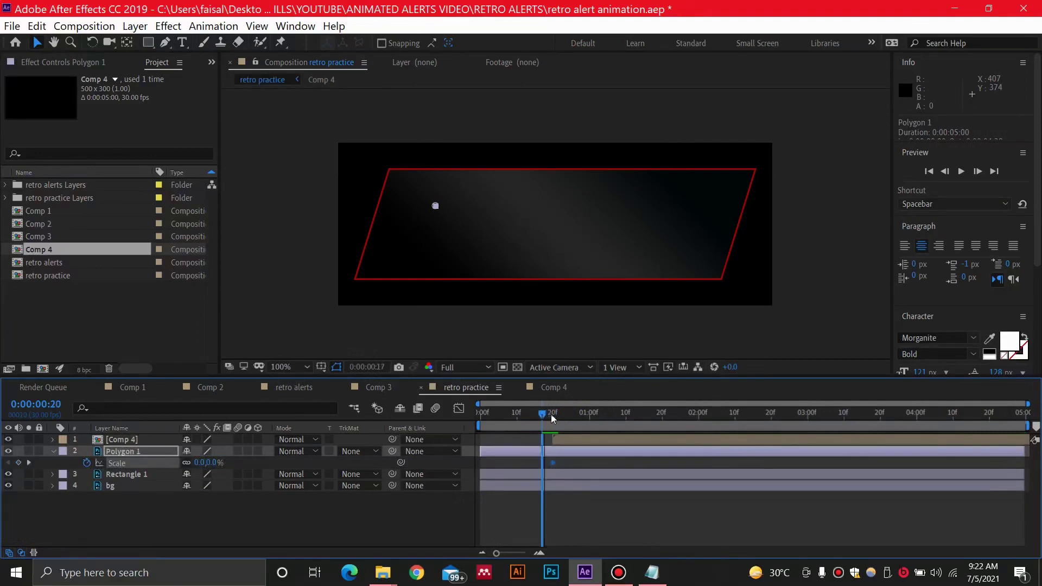
{"action": "left_click", "coordinate": [553, 415]}
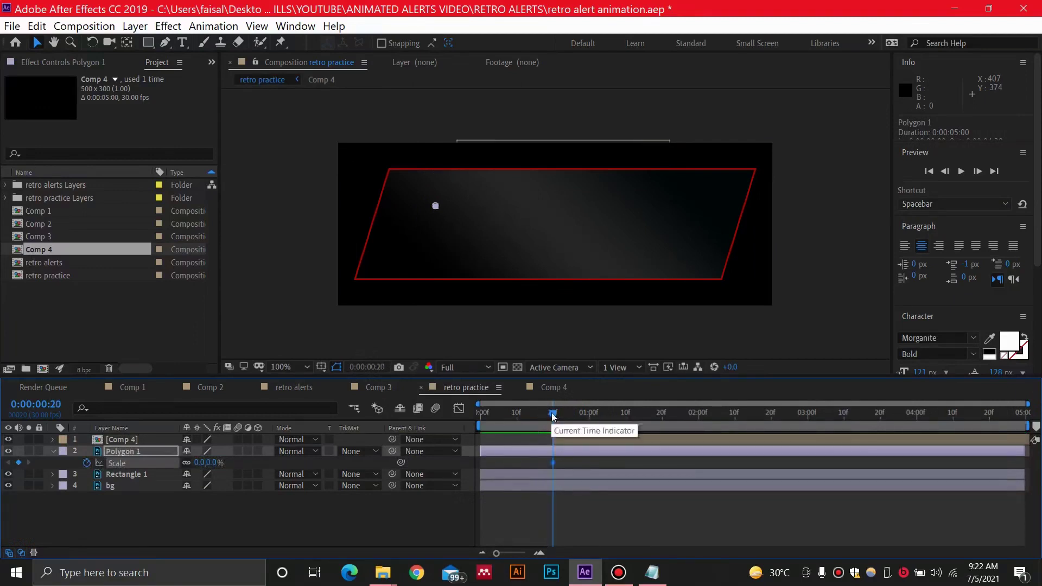
Key the triangle's Scale to 100% at 0:00:01:15 and scrub to check the scale-in.
{"action": "key", "text": "space"}
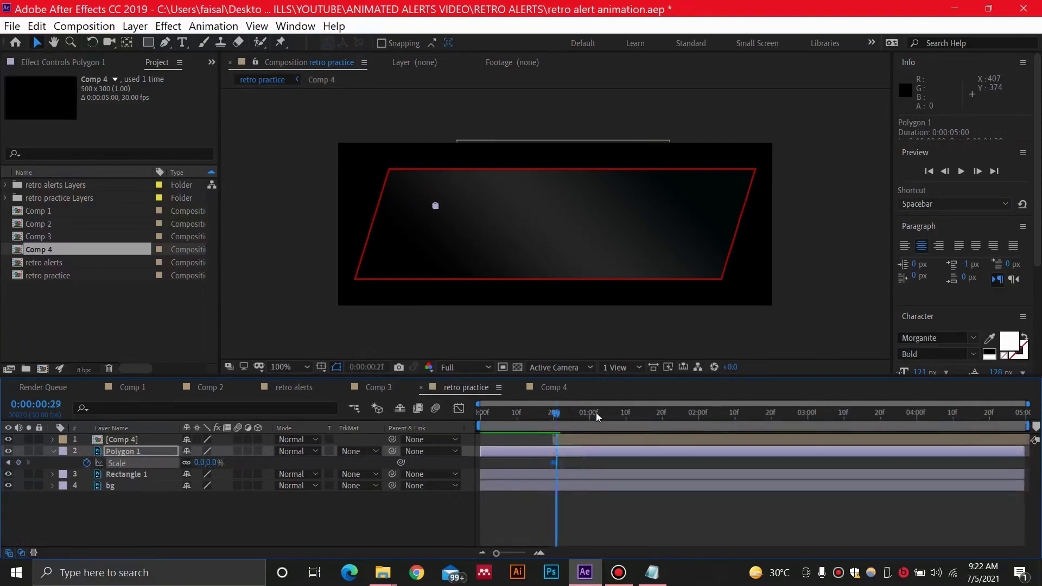
{"action": "left_click", "coordinate": [643, 416]}
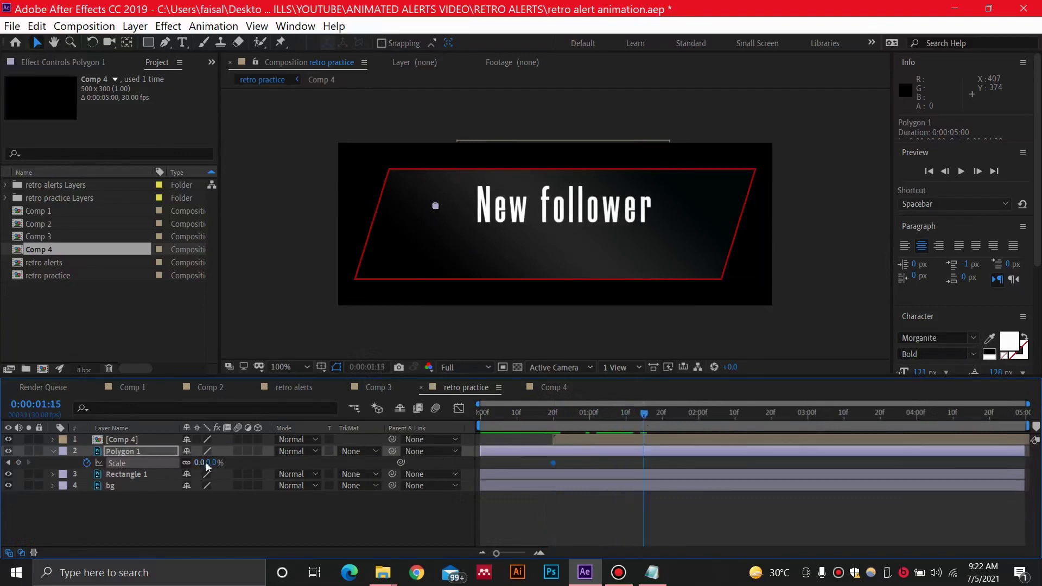
{"action": "left_click_drag", "start_coordinate": [198, 468], "coordinate": [267, 462]}
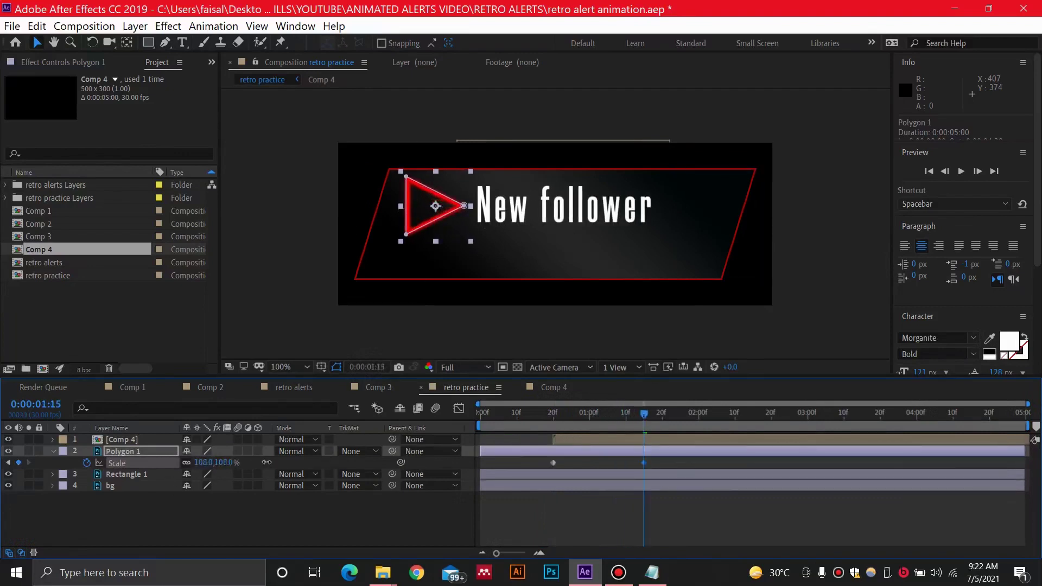
{"action": "left_click", "coordinate": [203, 463]}
{"action": "type", "text": "100"}
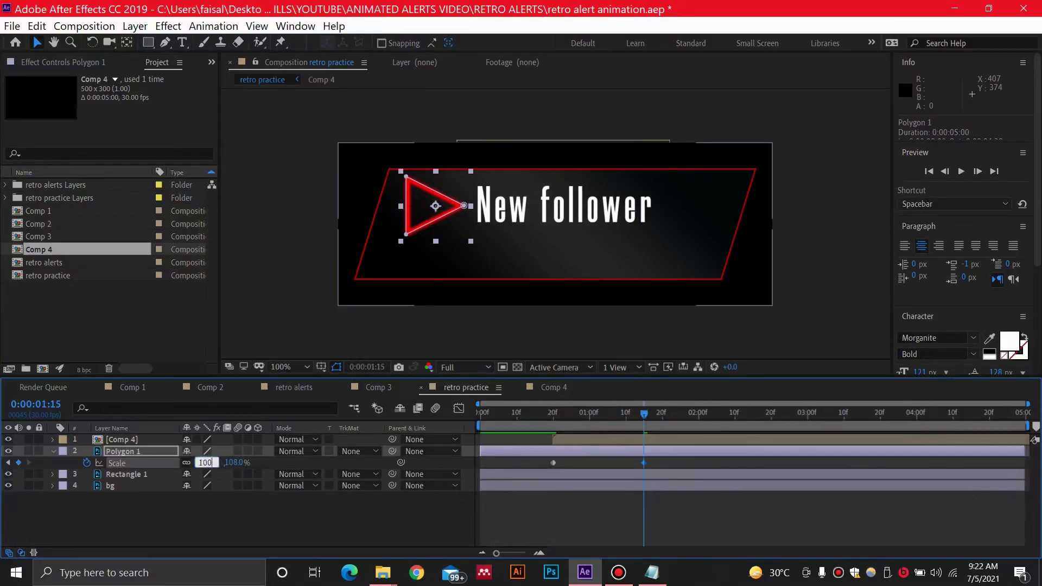
{"action": "key", "text": "Return"}
{"action": "left_click", "coordinate": [579, 425]}
{"action": "left_click_drag", "start_coordinate": [563, 424], "coordinate": [630, 421]}
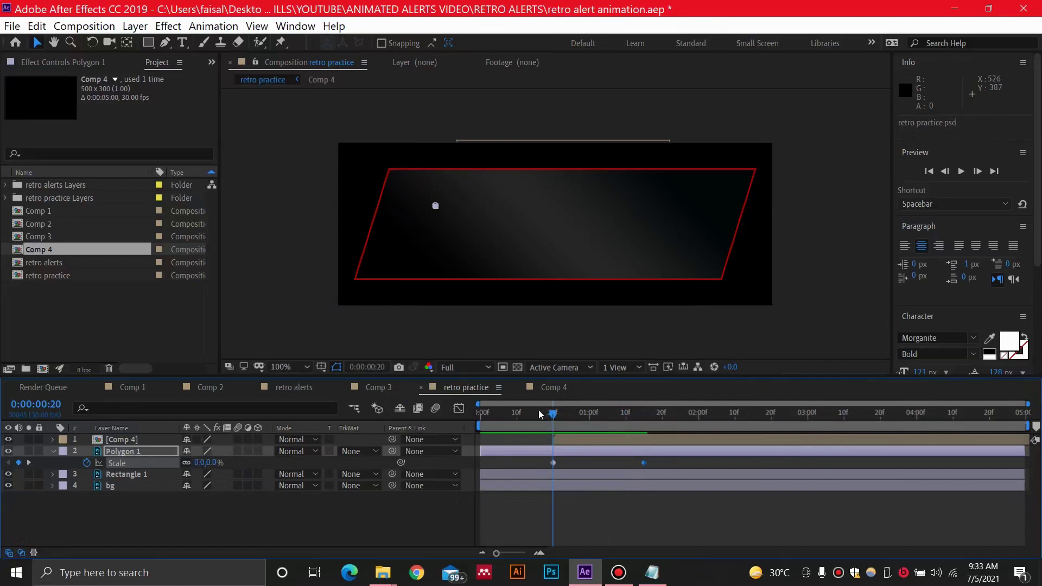
Use the Pan Behind tool to move the triangle's anchor point to its centre.
{"action": "left_click_drag", "start_coordinate": [555, 416], "coordinate": [643, 415]}
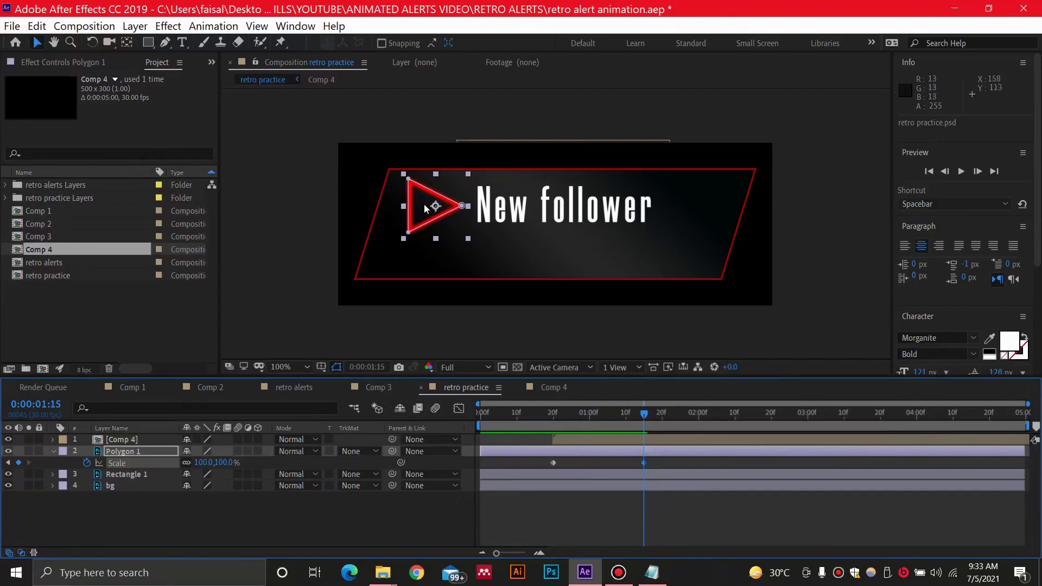
{"action": "scroll", "coordinate": [425, 204], "scroll_direction": "up", "scroll_amount": 2}
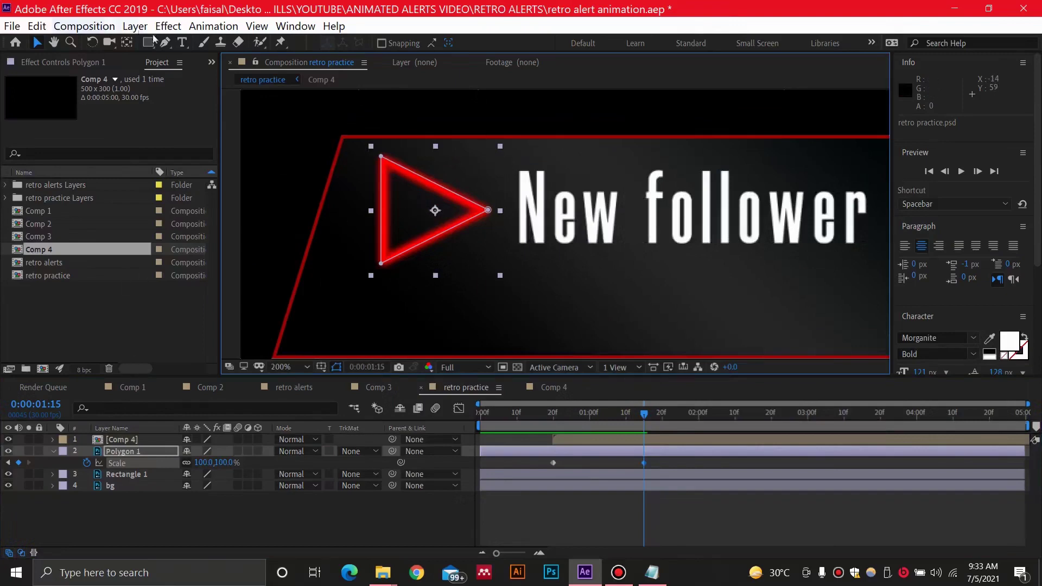
{"action": "left_click", "coordinate": [126, 43]}
{"action": "left_click_drag", "start_coordinate": [410, 209], "coordinate": [418, 214]}
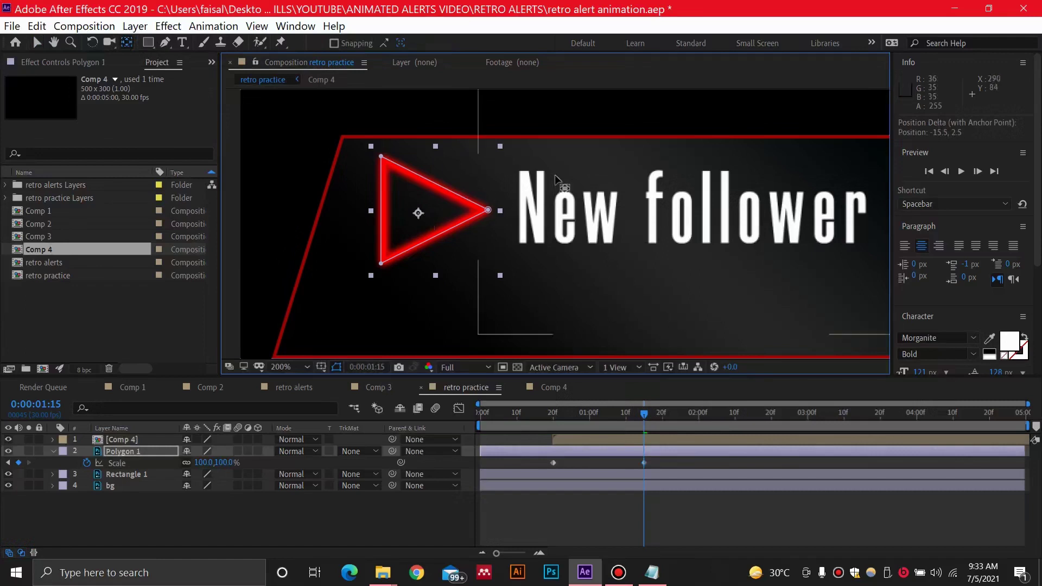
{"action": "left_click_drag", "start_coordinate": [419, 213], "coordinate": [418, 212]}
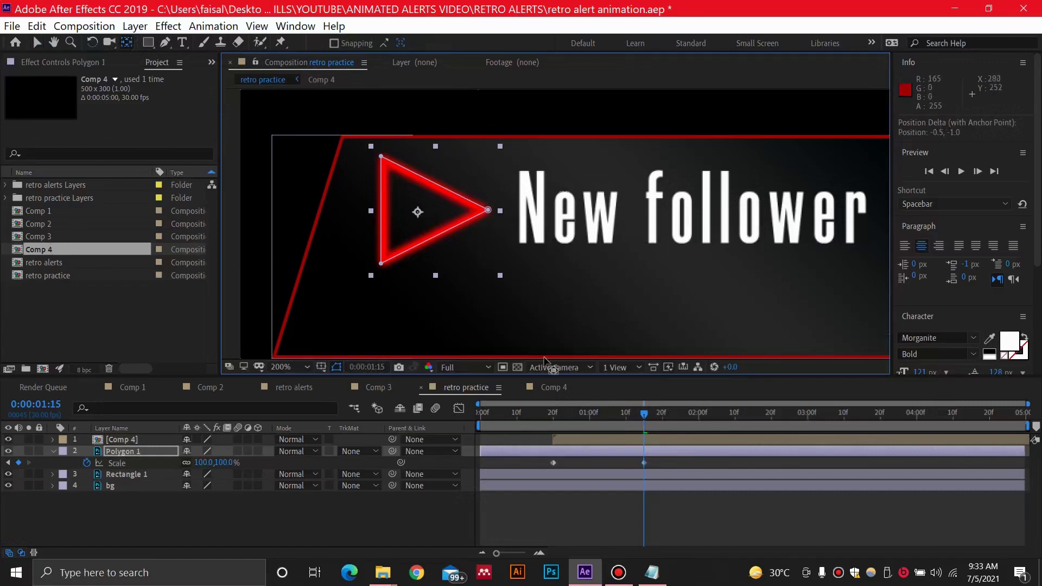
{"action": "key", "text": "v"}
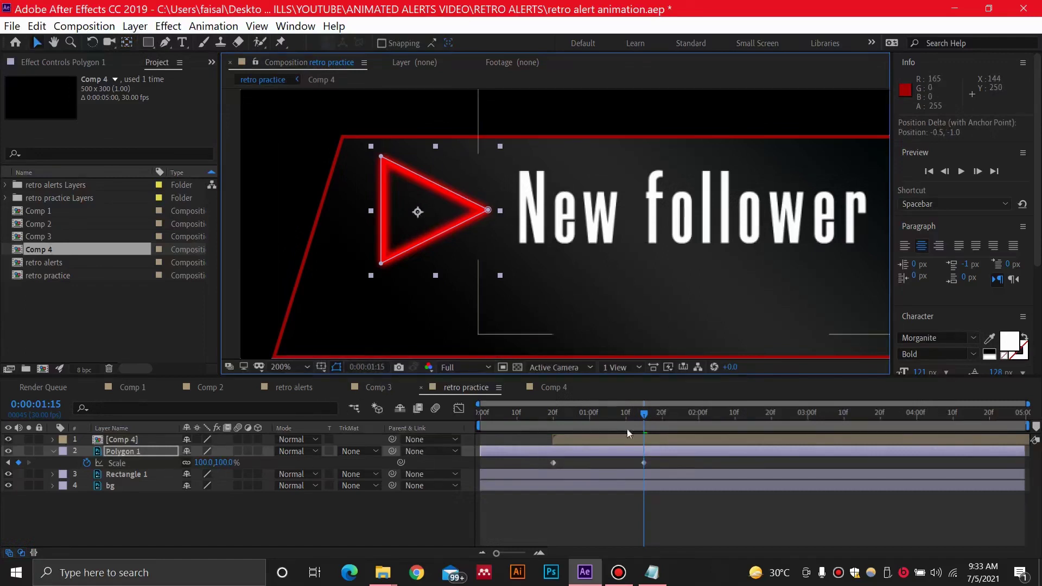
{"action": "left_click_drag", "start_coordinate": [645, 416], "coordinate": [556, 424]}
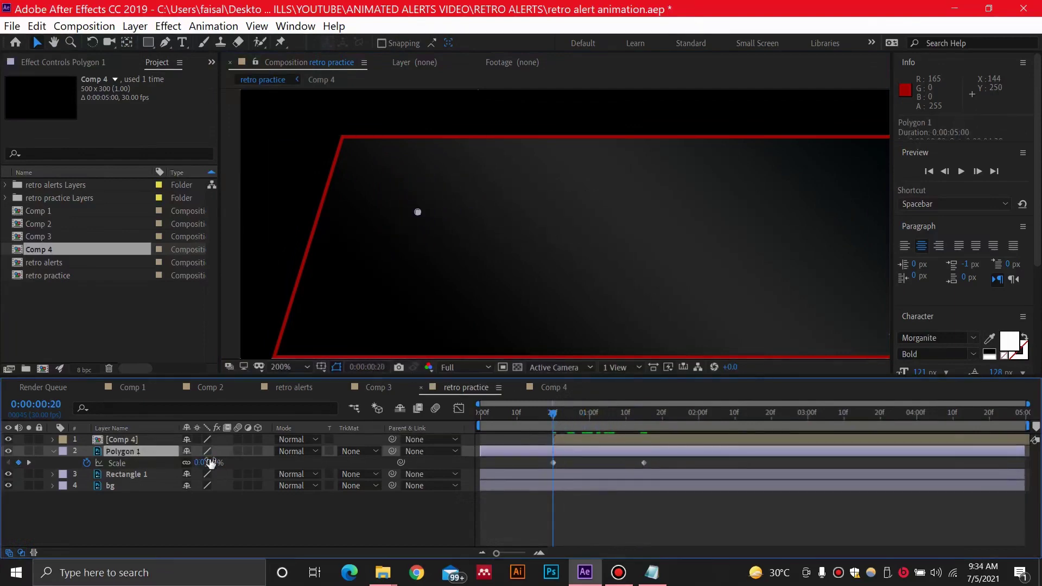
Keyframe the triangle's Rotation from 0° at 0:00:00:20 to one full turn at 0:00:01:15.
{"action": "key", "text": "r"}
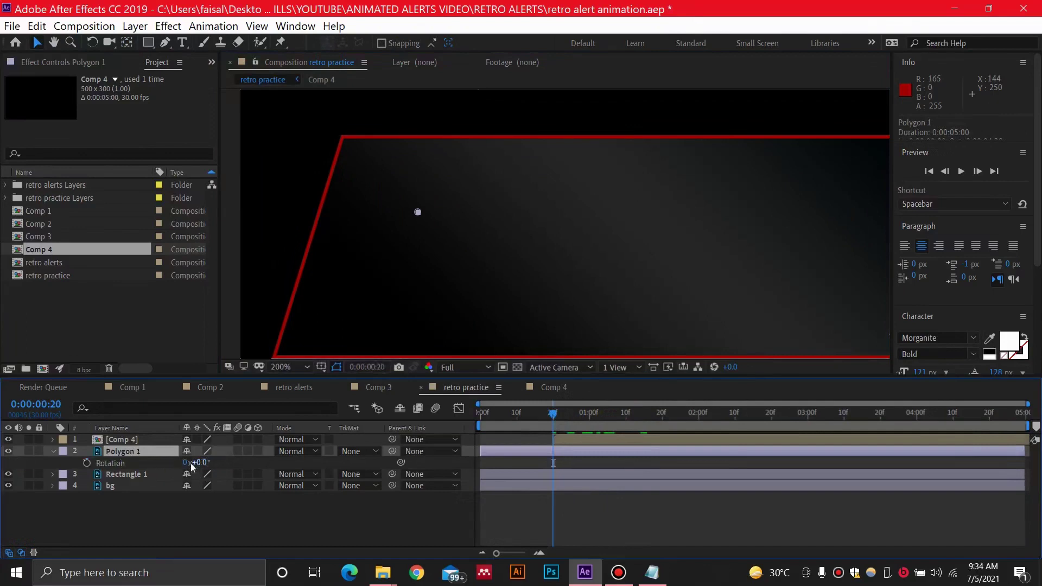
{"action": "left_click", "coordinate": [87, 463]}
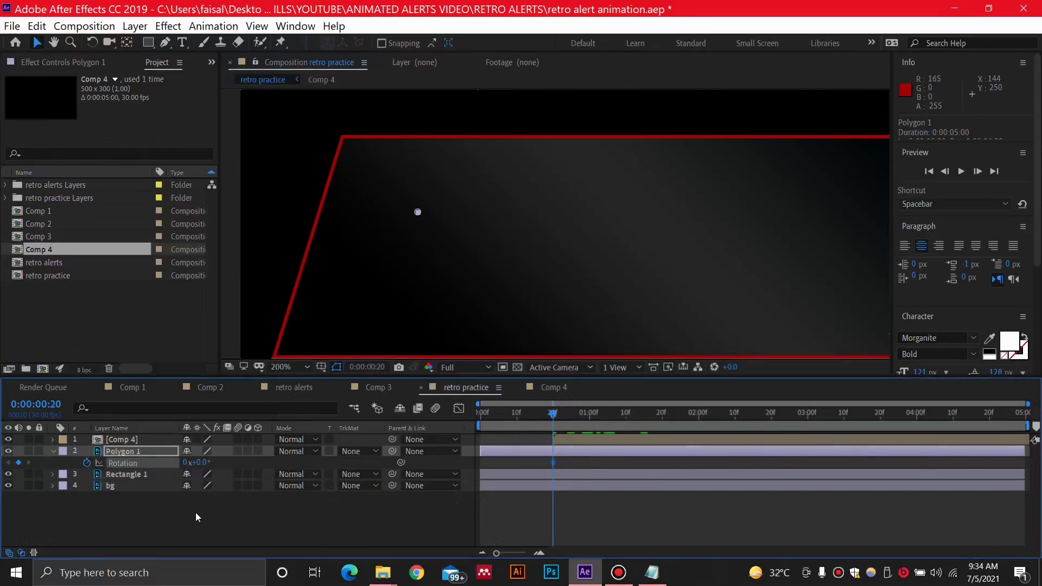
{"action": "key", "text": "shift+s"}
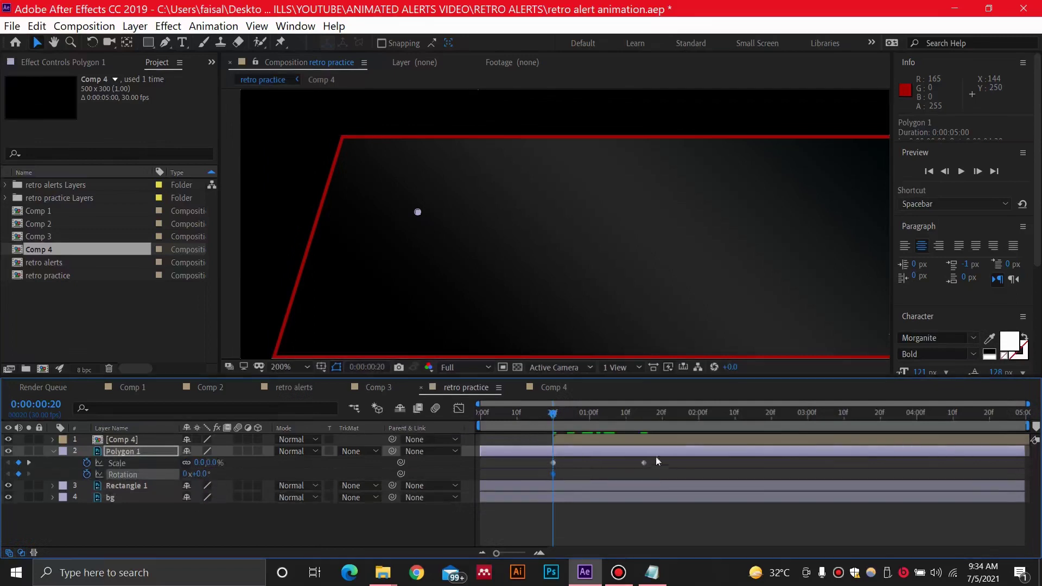
{"action": "left_click_drag", "start_coordinate": [557, 417], "coordinate": [646, 419]}
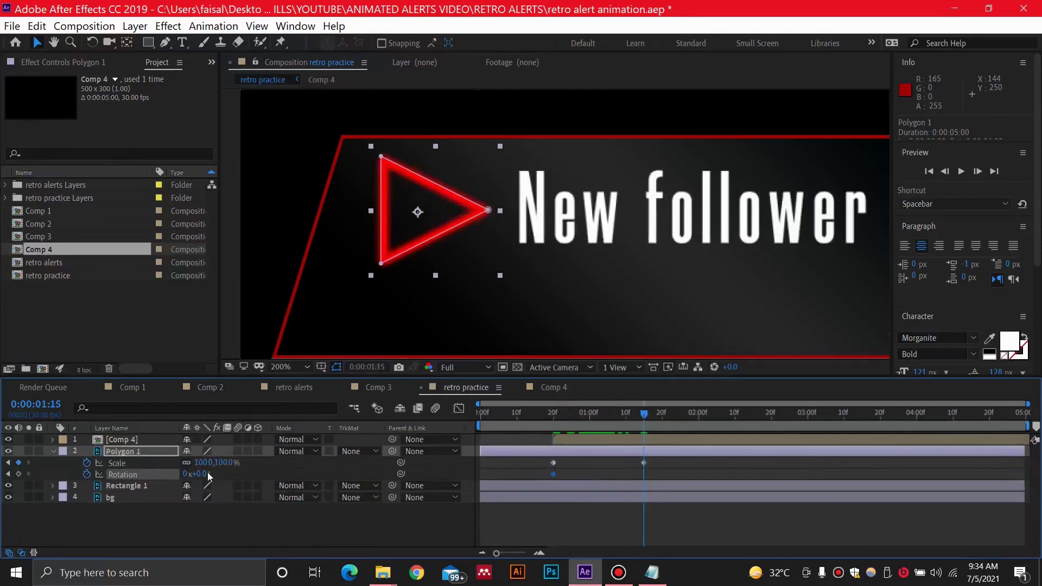
{"action": "left_click", "coordinate": [185, 474]}
{"action": "type", "text": "1"}
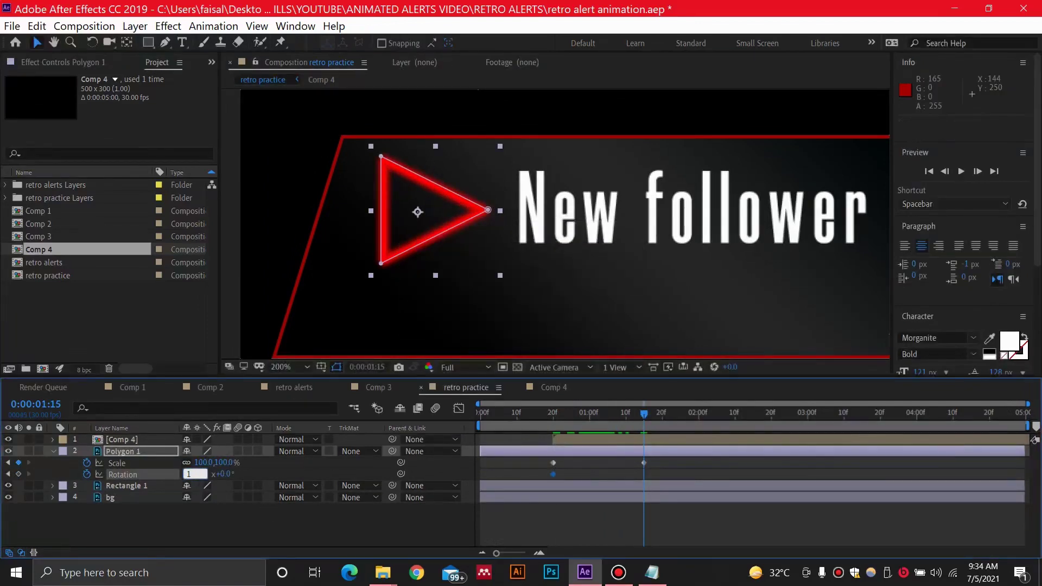
{"action": "key", "text": "Return"}
{"action": "mouse_move", "coordinate": [646, 418]}
{"action": "left_mouse_down"}
{"action": "mouse_move", "coordinate": [556, 418]}
{"action": "mouse_move", "coordinate": [655, 419]}
{"action": "left_mouse_up"}
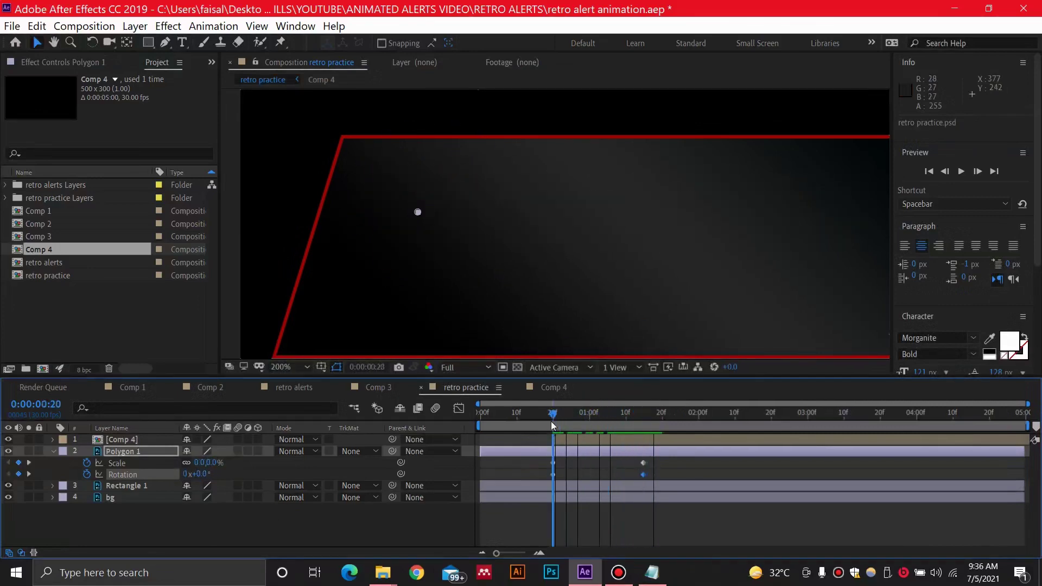
{"action": "left_click_drag", "start_coordinate": [552, 421], "coordinate": [1020, 437]}
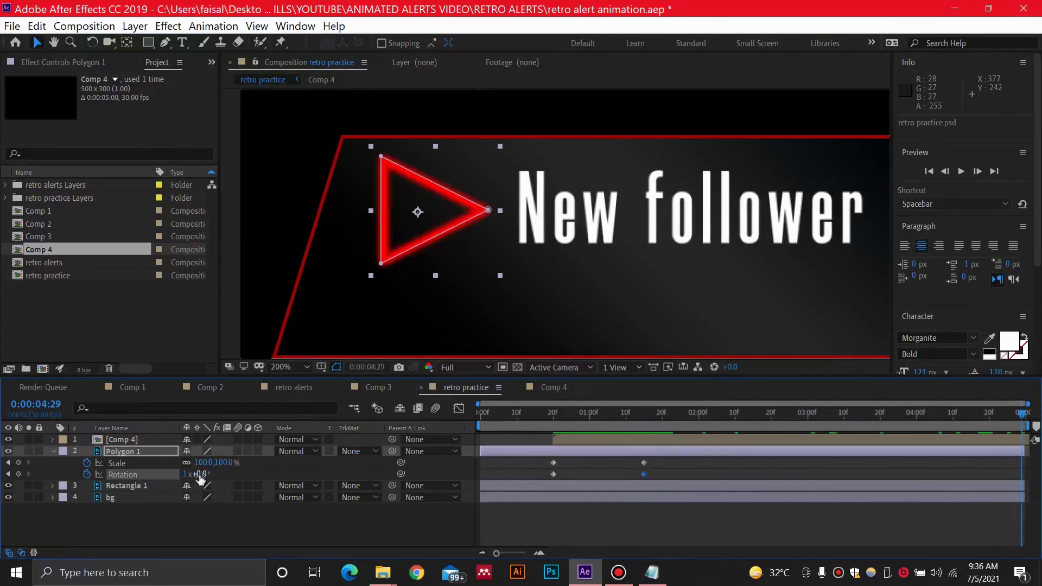
Rotate the triangle further by the comp's end at 0:00:04:29, then preview in real time.
{"action": "left_click_drag", "start_coordinate": [223, 476], "coordinate": [307, 479]}
{"action": "left_click_drag", "start_coordinate": [1023, 417], "coordinate": [548, 425]}
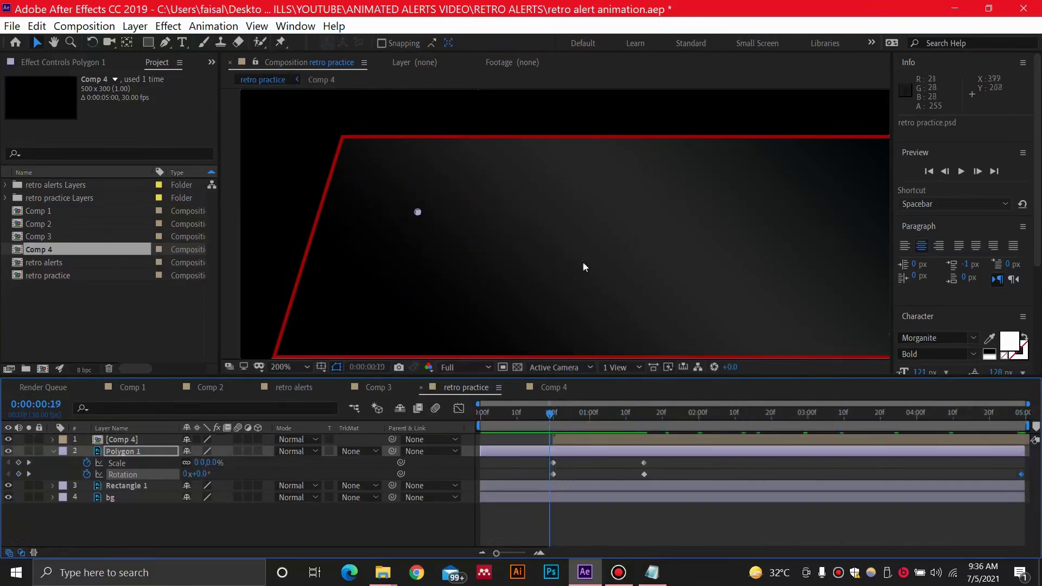
{"action": "key", "text": "space"}
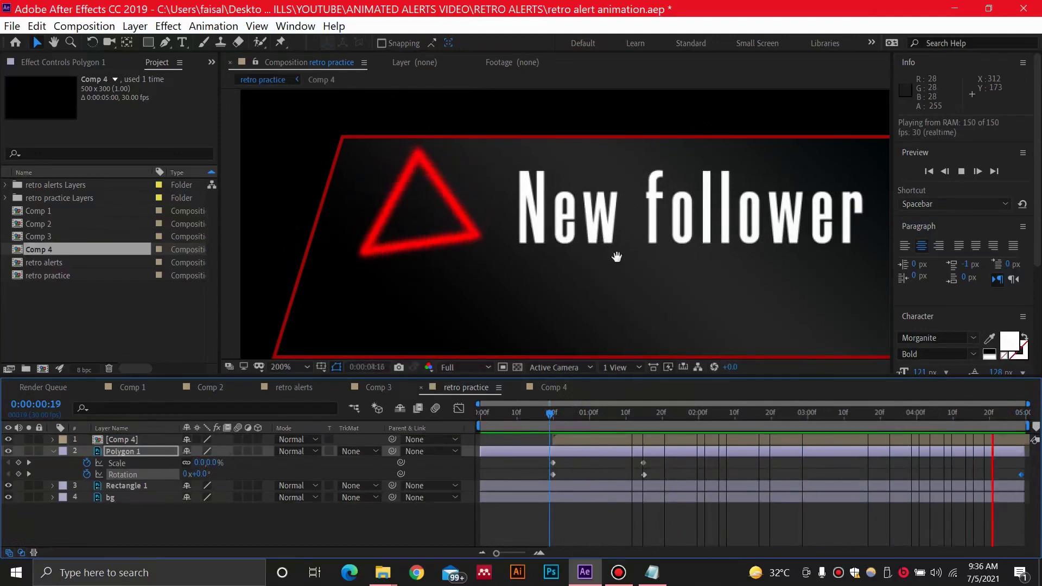
{"action": "key", "text": "space"}
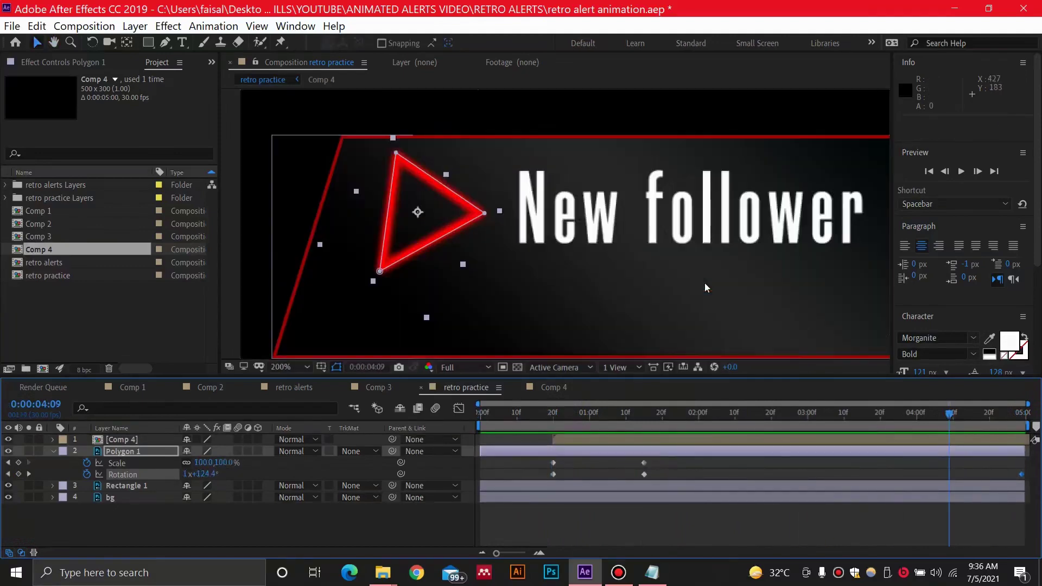